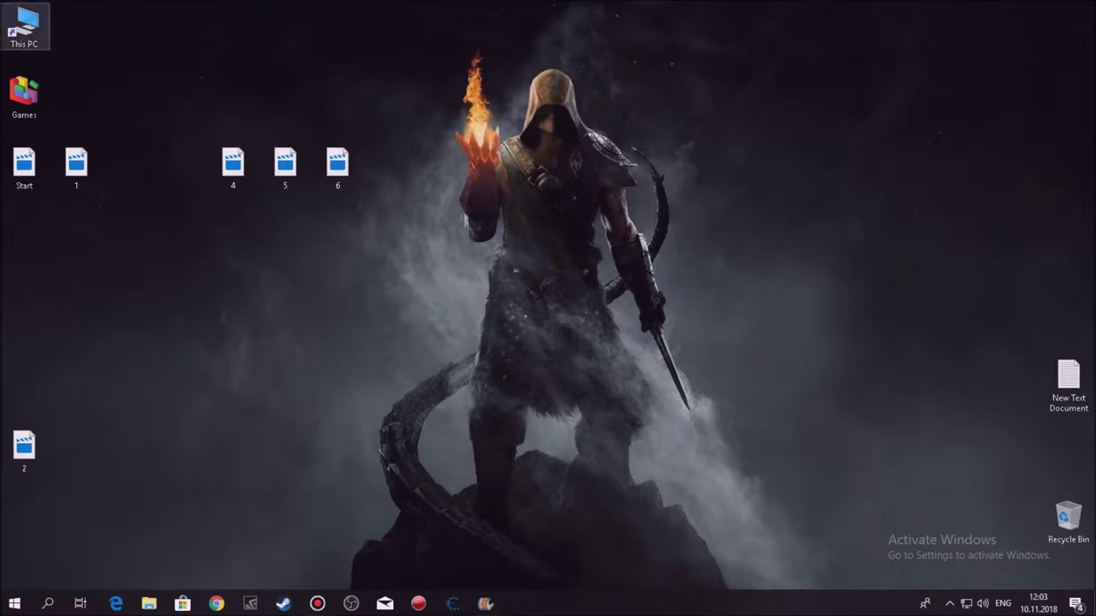
Open the GTA V folder inside Rockstar Games in Documents
double_click(24, 25)
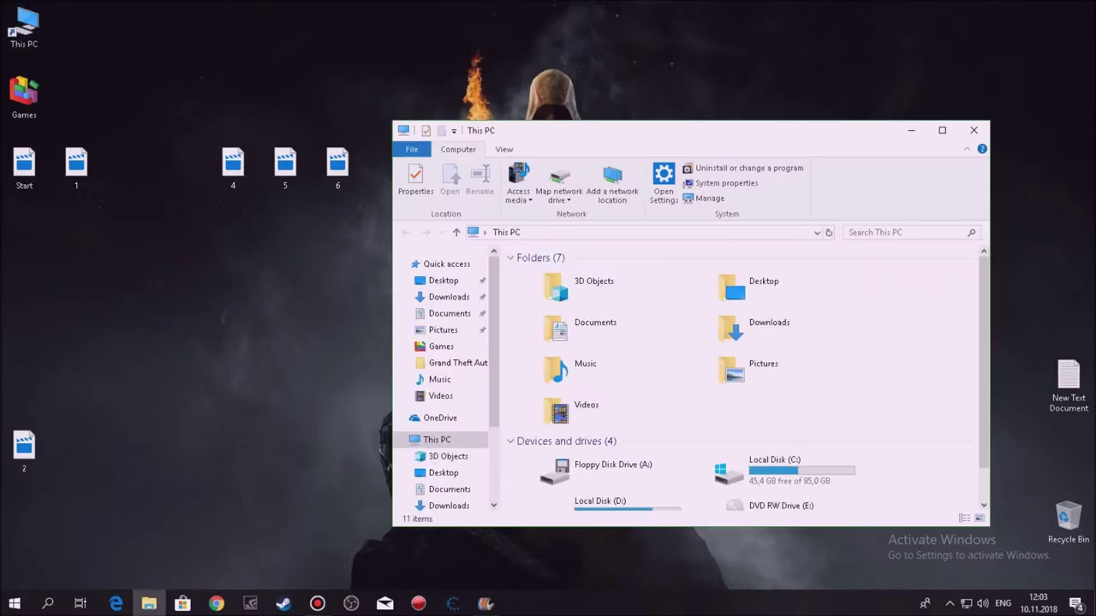
click(449, 313)
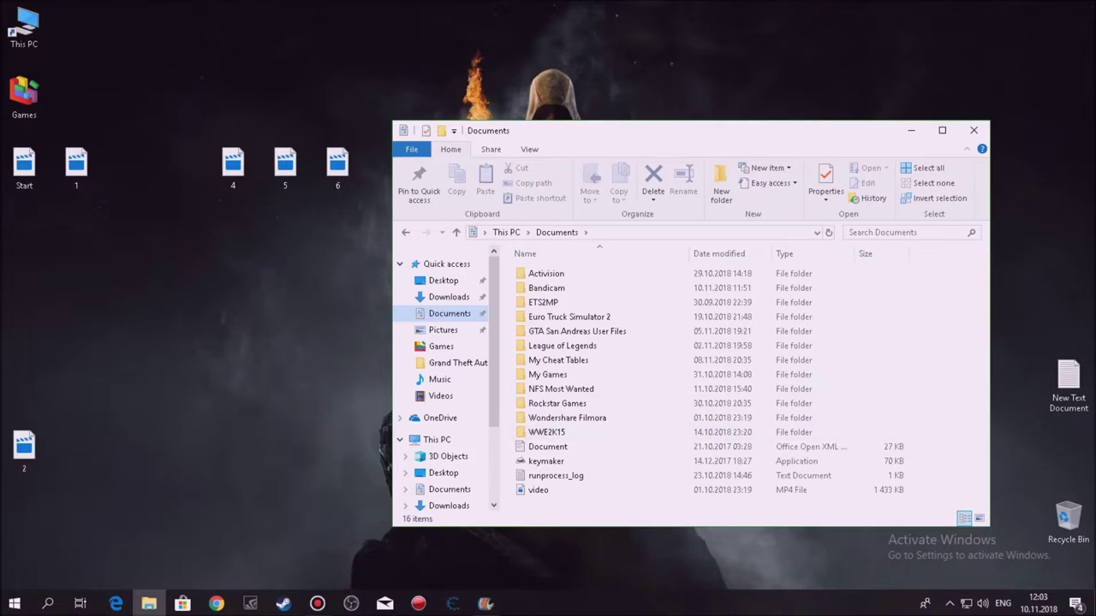
click(558, 403)
double_click(557, 404)
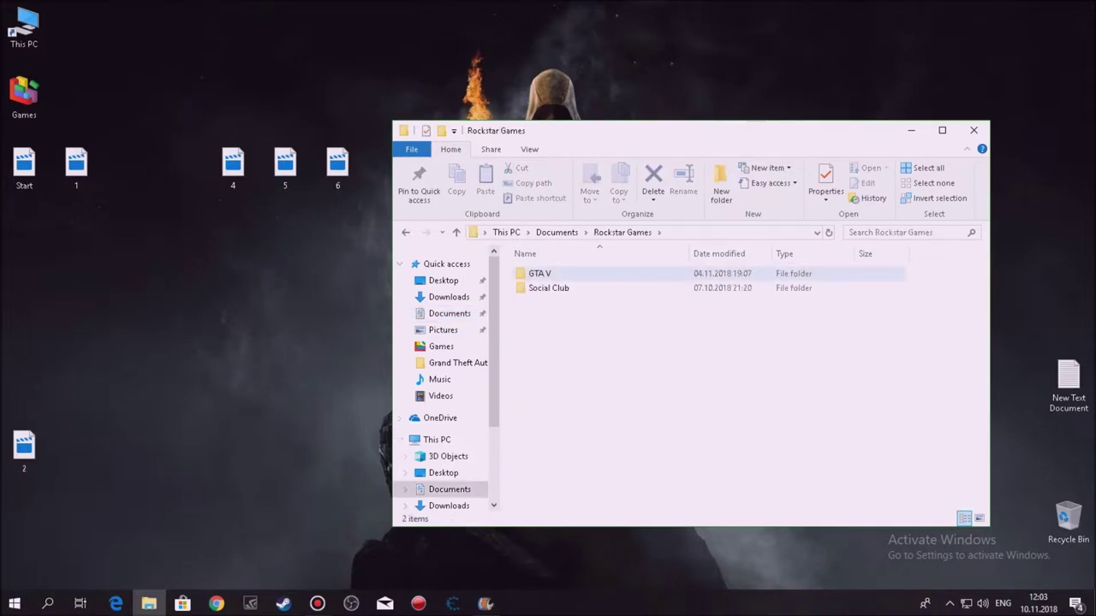
double_click(540, 273)
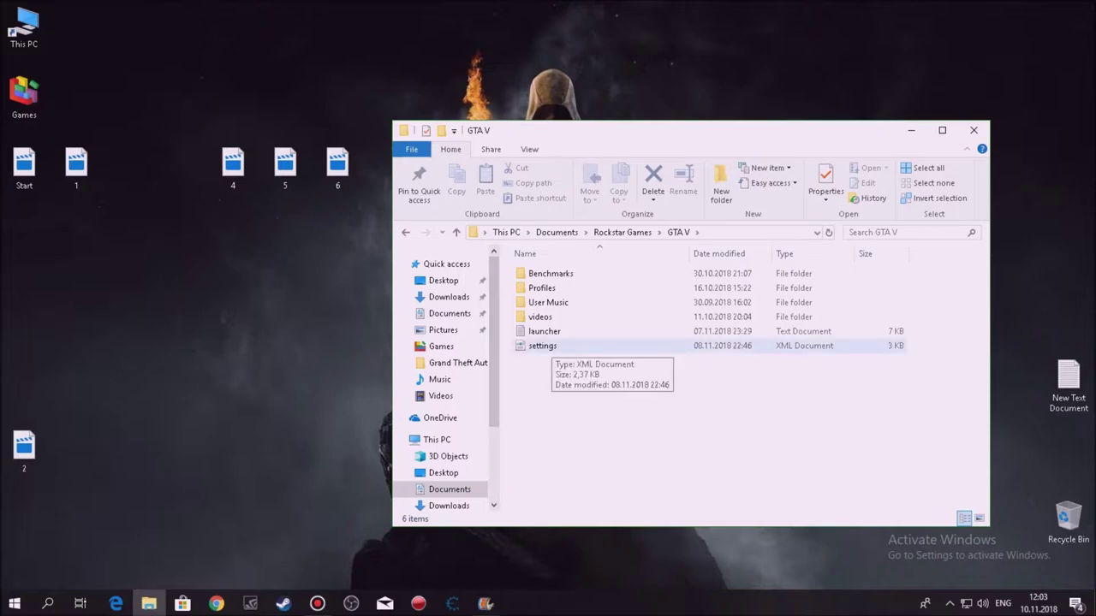
Open the settings XML document for editing in Notepad and maximize its window
click(542, 346)
right_click(552, 347)
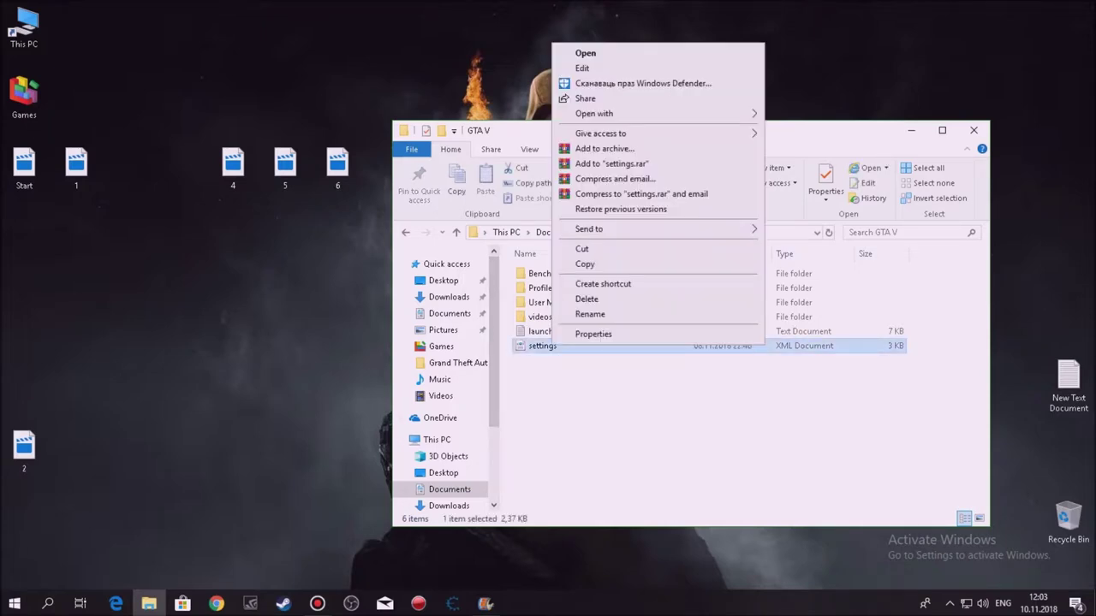
click(582, 67)
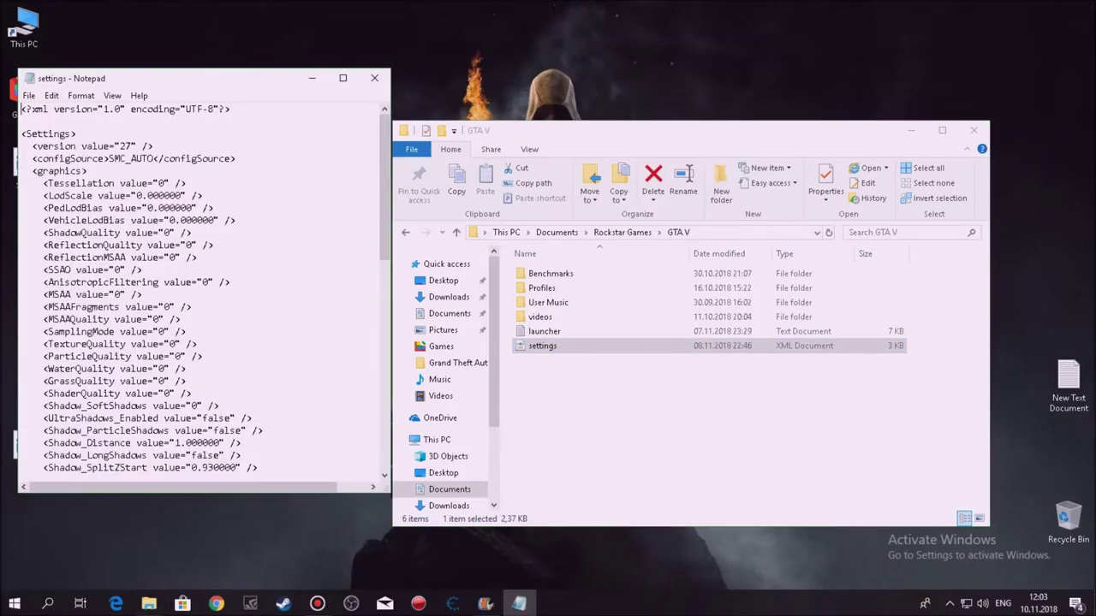
click(342, 78)
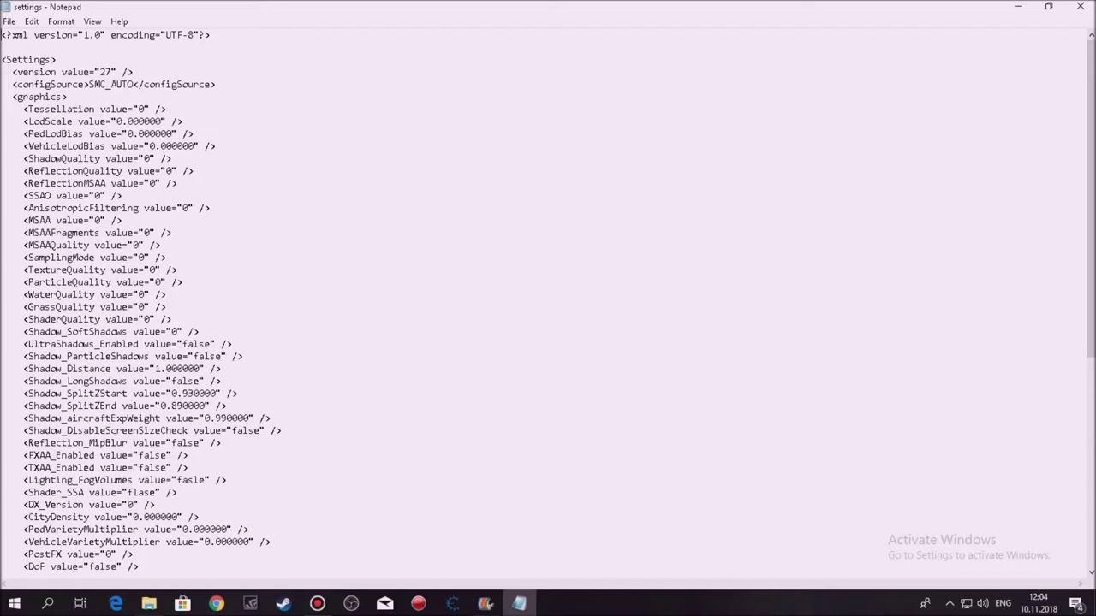
Try a numeric graphics value at 1 and set it back to 0
mouse_move(23, 159)
mouse_down()
mouse_move(172, 159)
mouse_move(24, 159)
mouse_up()
key(BackSpace)
text(1)
key(BackSpace)
text(0)
key(BackSpace)
text(0)
Try "true" for UltraShadows_Enabled and replace it with "flase"
key(BackSpace)
key(BackSpace)
key(BackSpace)
key(BackSpace)
key(BackSpace)
text(true)
key(BackSpace)
key(BackSpace)
key(BackSpace)
key(BackSpace)
text(flase)
Save the edited settings file and close it
key(alt)
key(f)
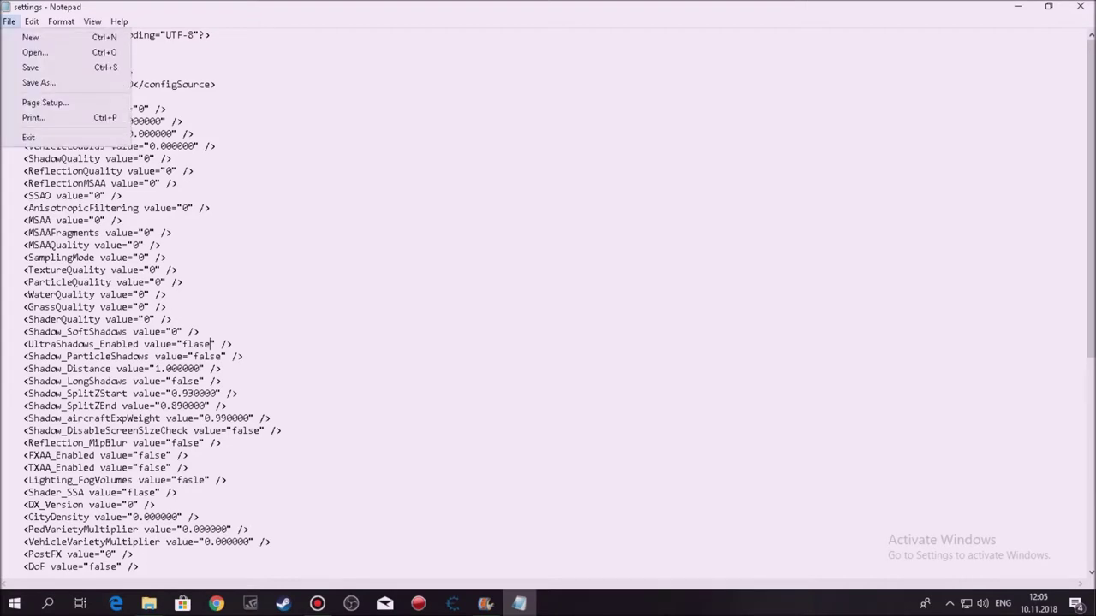
key(Down)
key(Down)
key(Return)
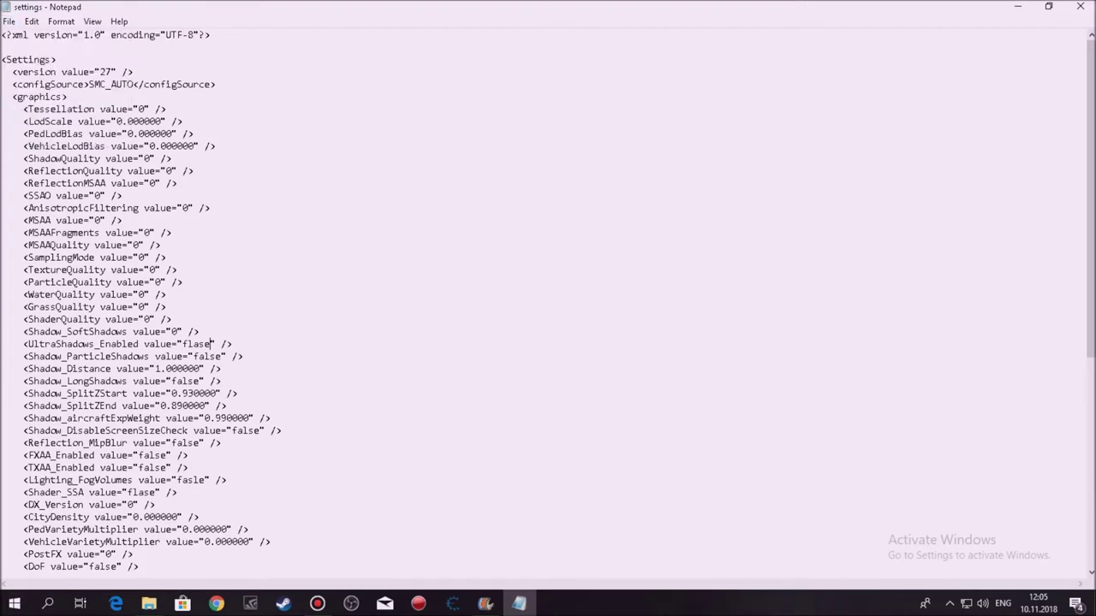
click(1080, 6)
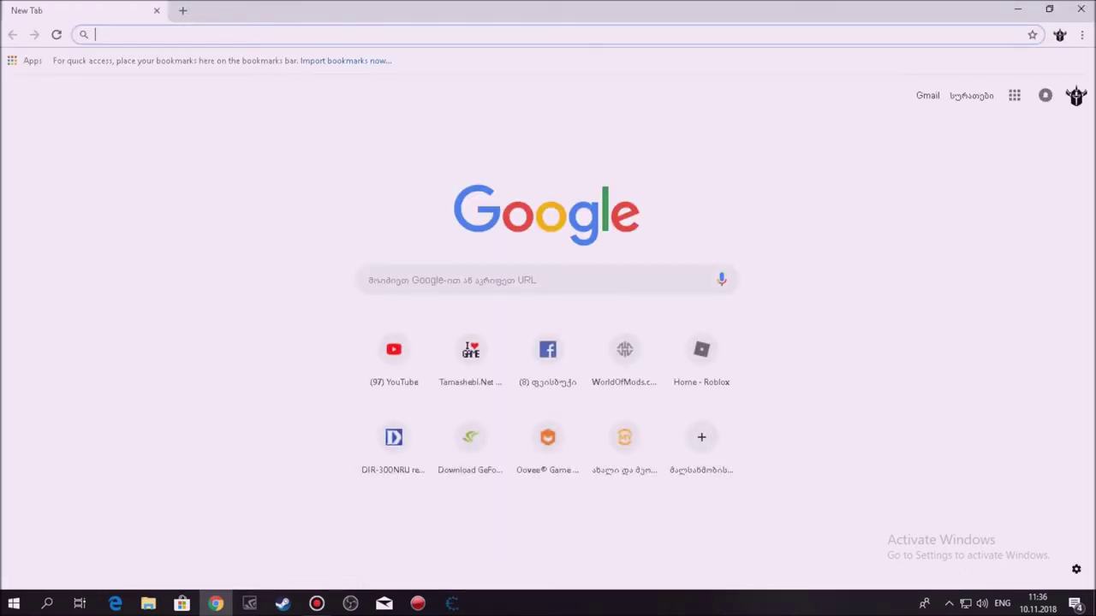
In Google Chrome, look up "nvidia", view the suggested GeForce Experience download page, and close the browser
text(nv)
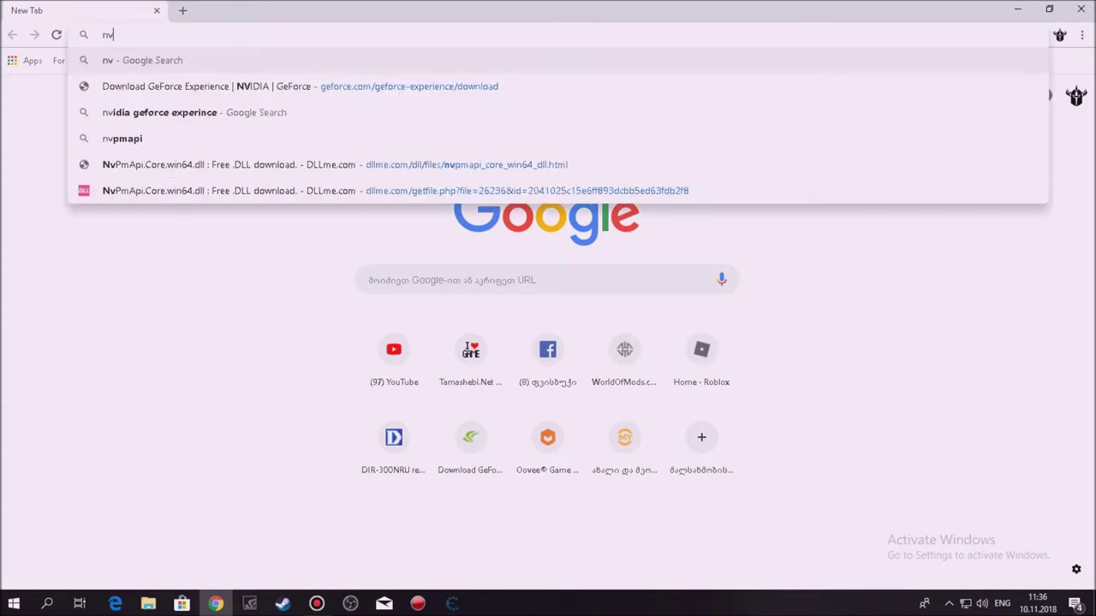
text(ida)
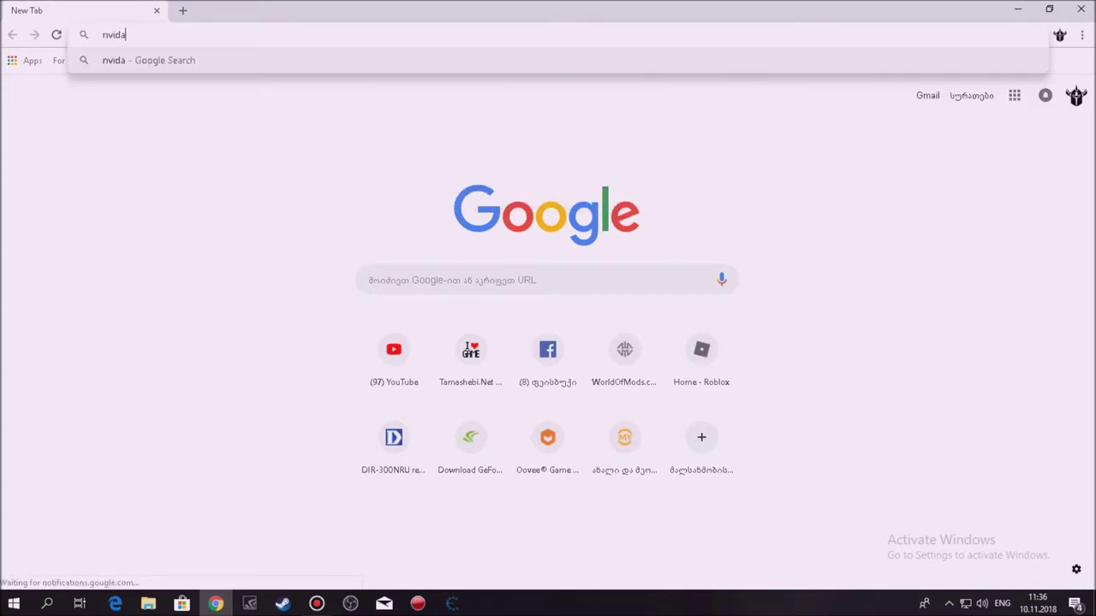
key(BackSpace)
key(BackSpace)
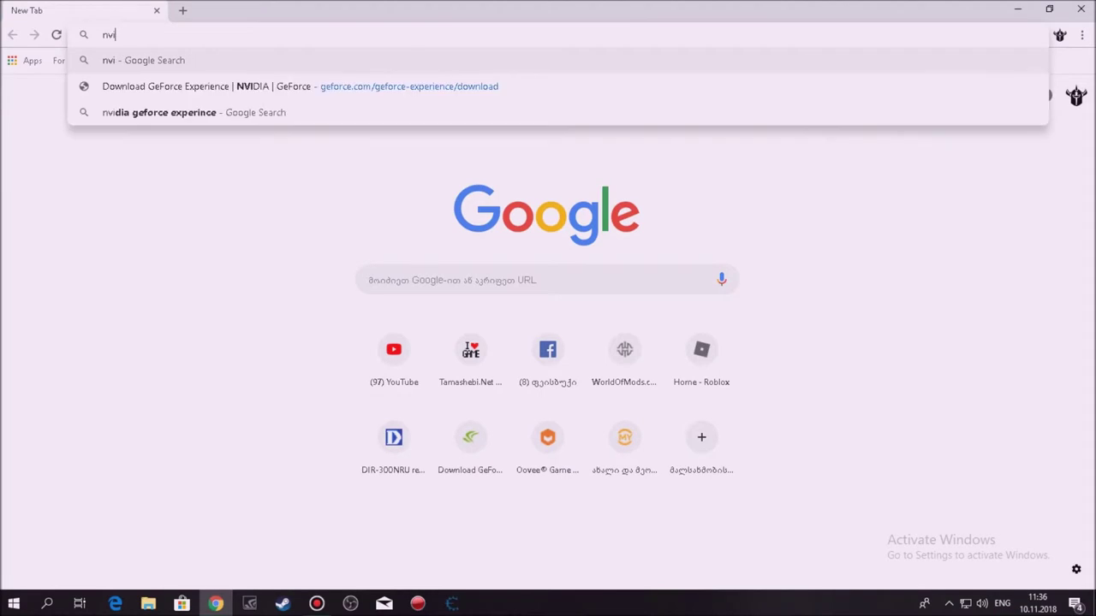
text(dia)
key(Down)
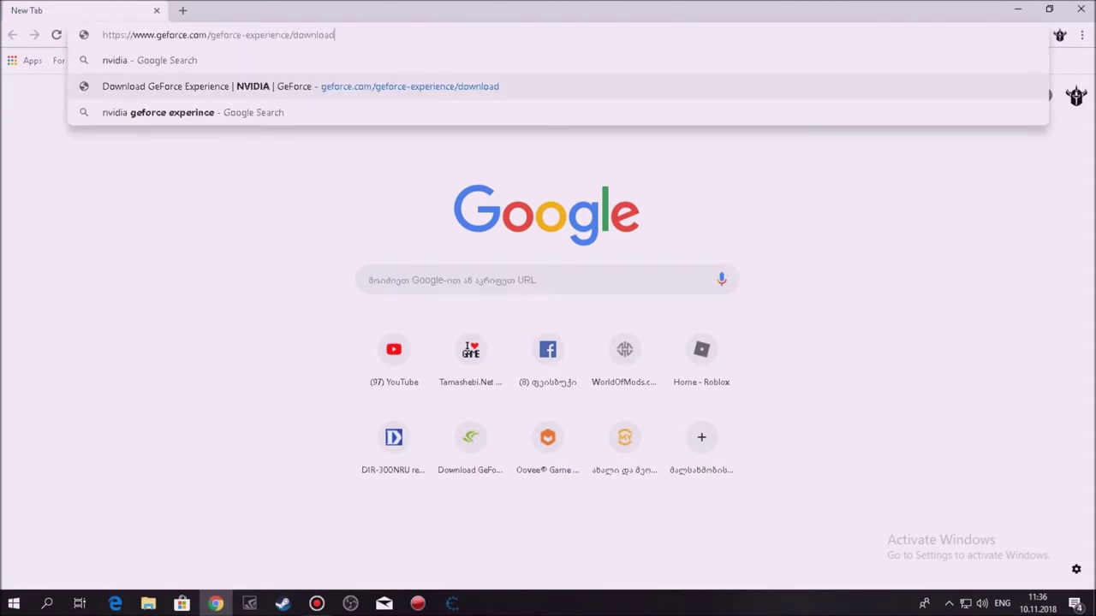
key(Return)
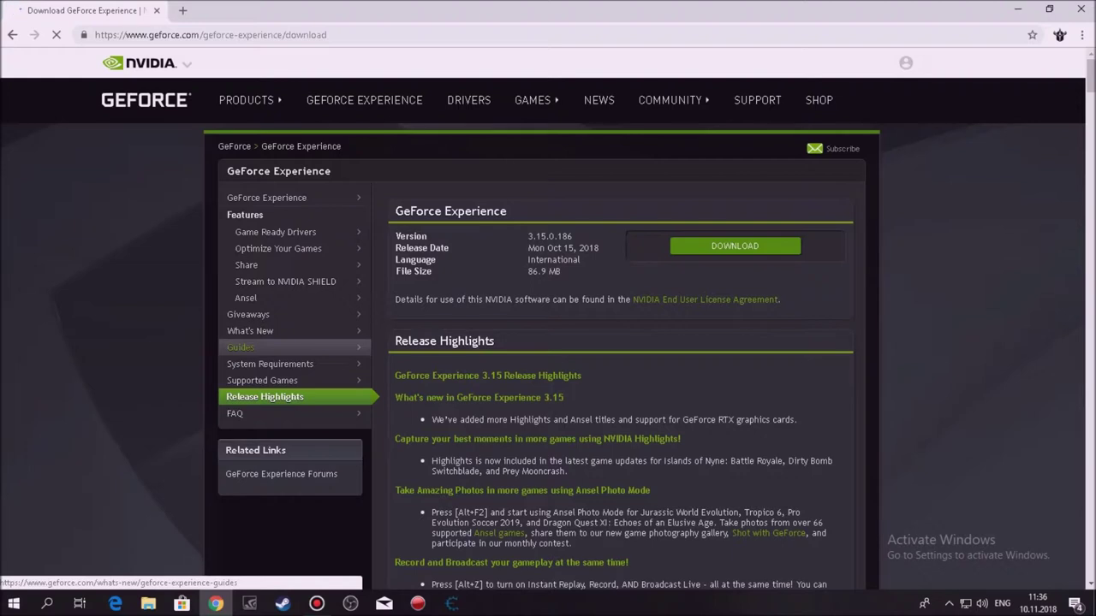
click(1080, 9)
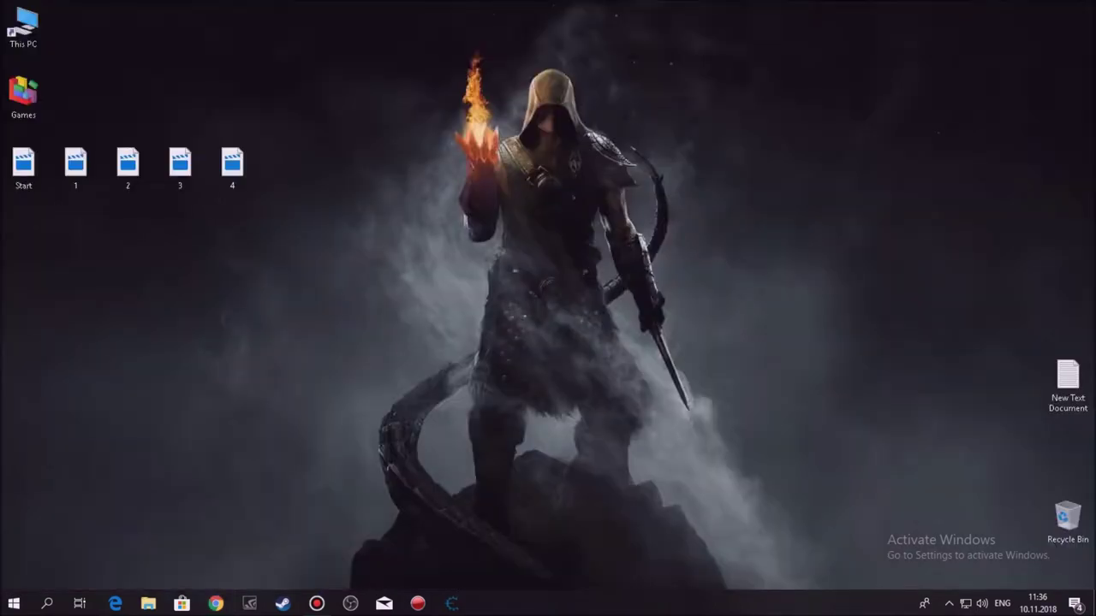
Open the NVIDIA Control Panel from the desktop
right_click(630, 131)
click(664, 170)
right_click(589, 210)
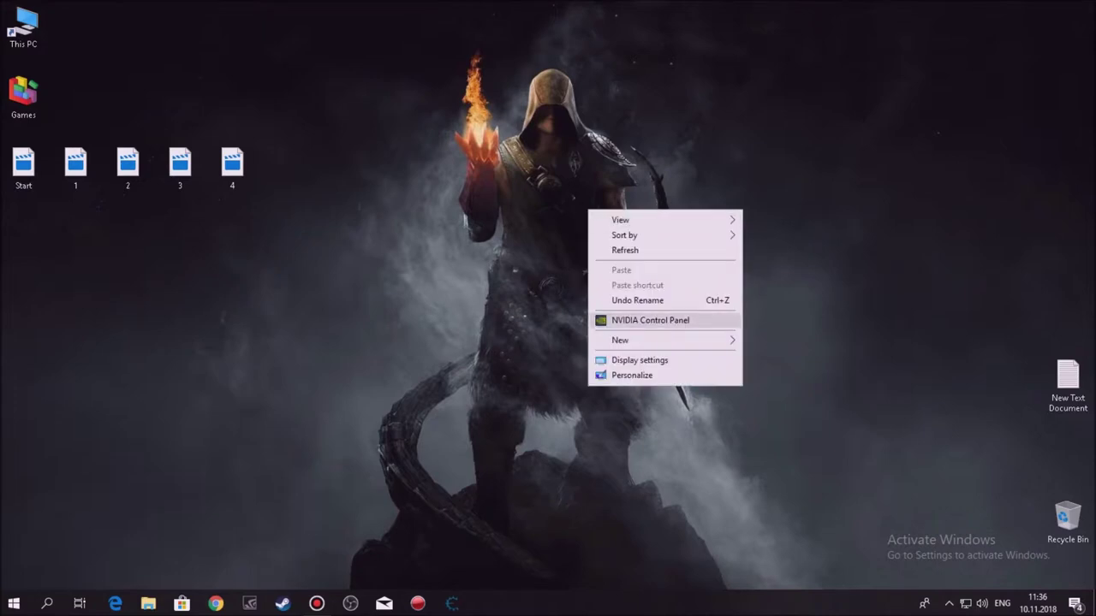
key(Return)
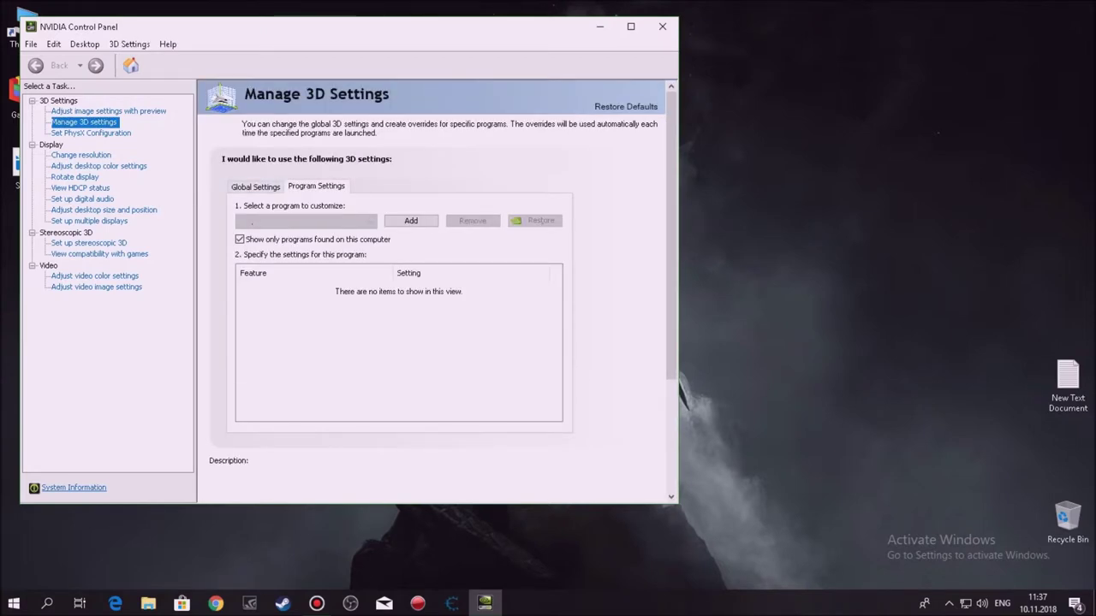
Review the global 3D settings and the list of programs available for individual settings, keeping Grand Theft Auto V (gta5.exe) selected
click(316, 187)
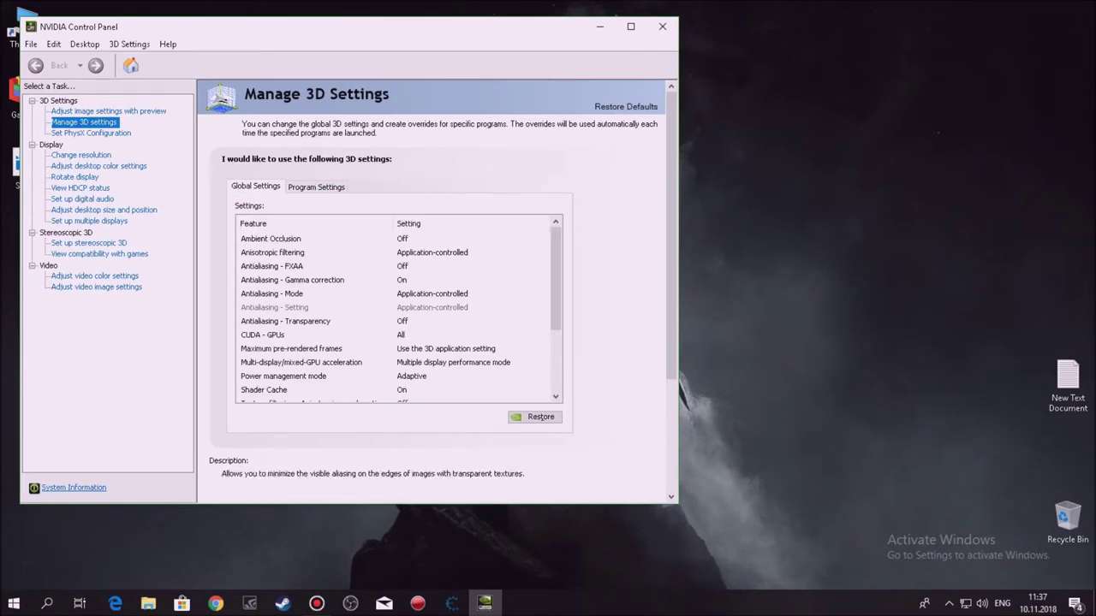
scroll(398, 308, down, 2)
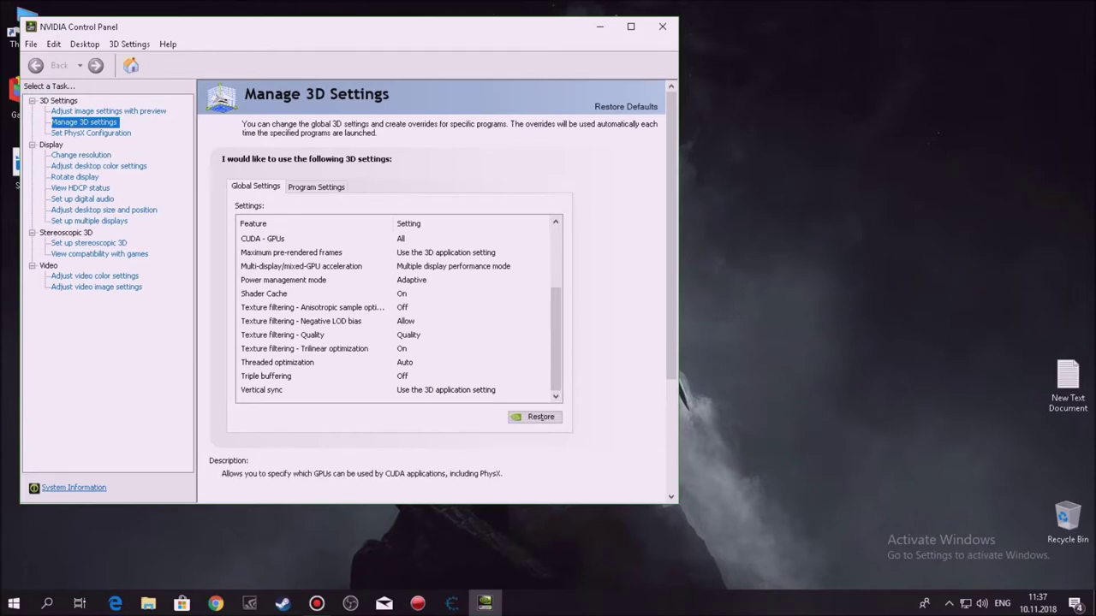
click(316, 187)
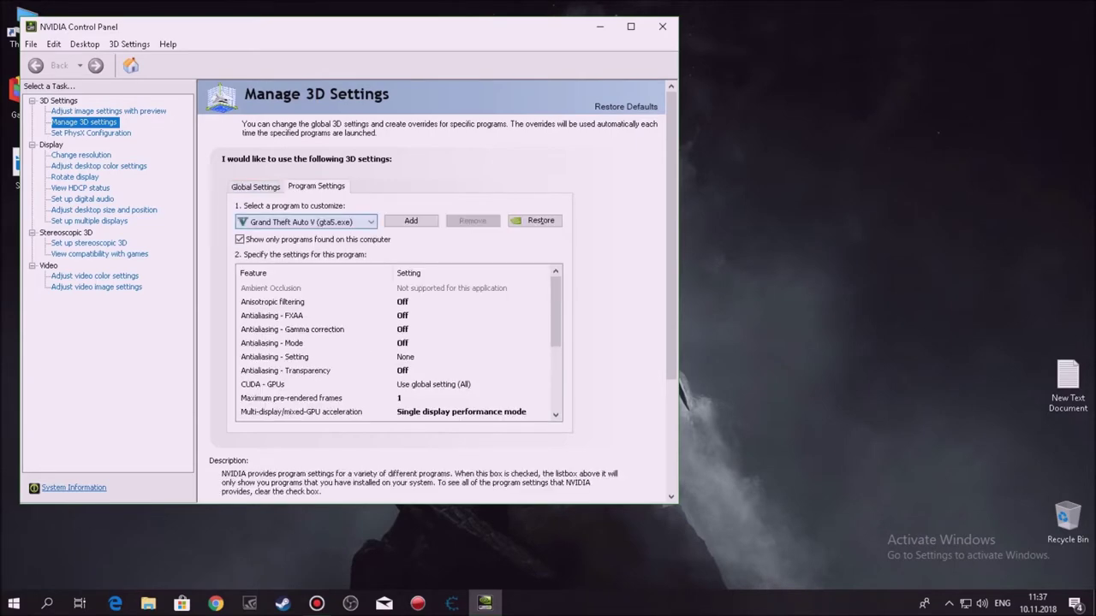
click(305, 222)
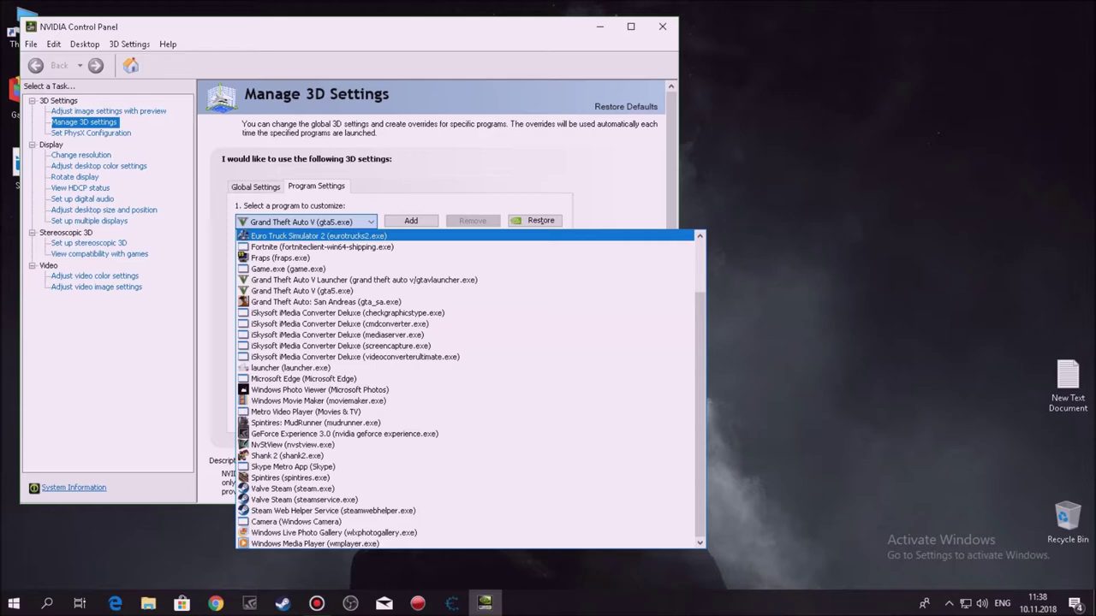
click(308, 221)
click(308, 222)
key(Escape)
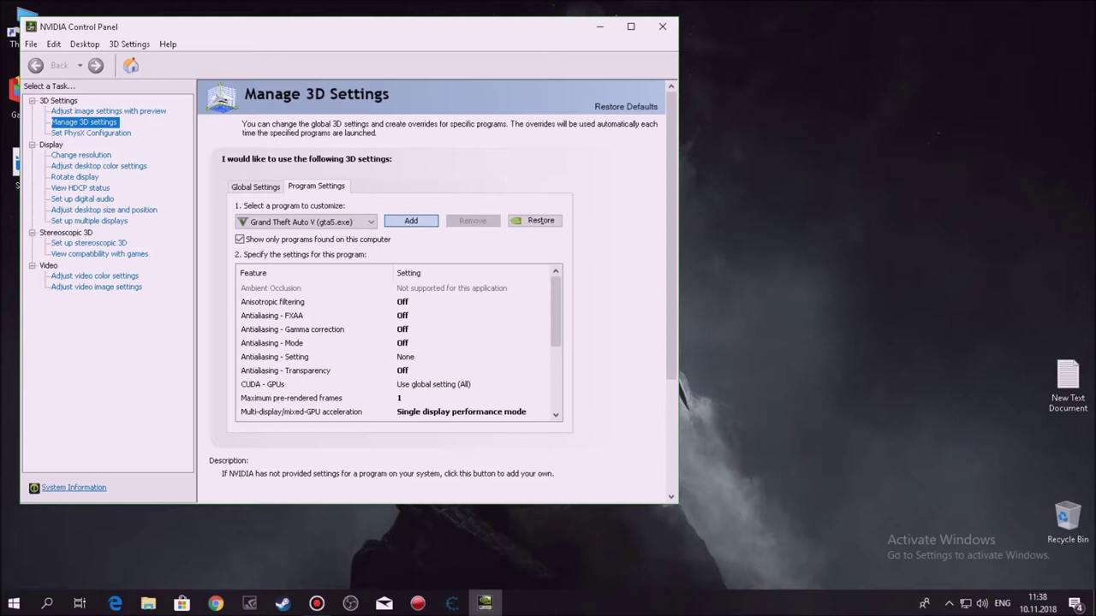
Start adding a program to customize and look through the recently used programs for Grand Theft Auto V
click(411, 221)
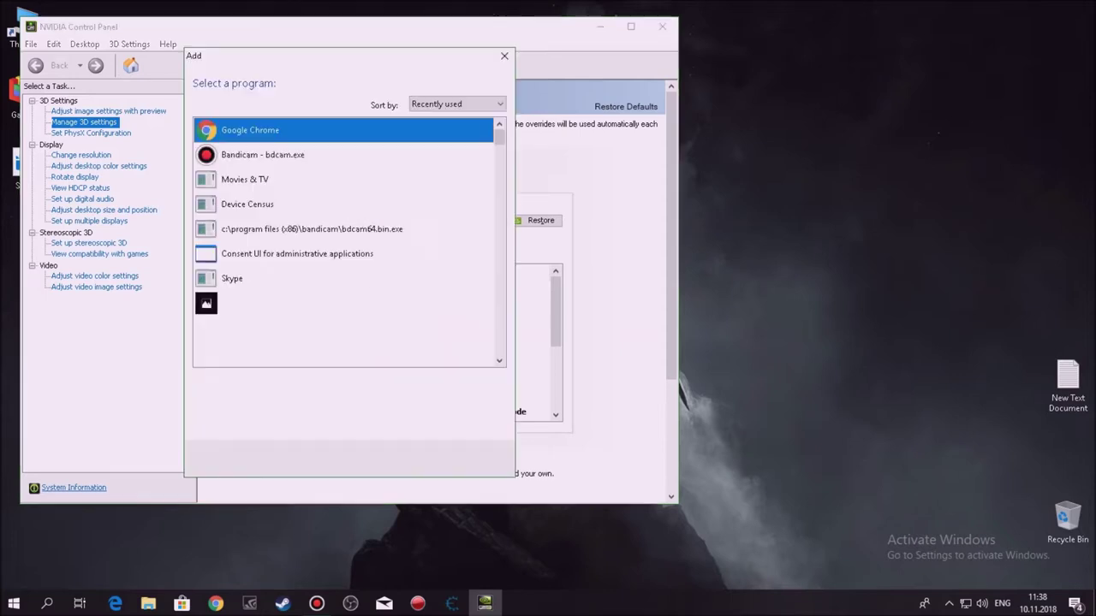
scroll(377, 291, down, 10)
scroll(377, 291, up, 10)
scroll(377, 291, down, 5)
scroll(312, 128, down, 3)
scroll(313, 128, up, 5)
scroll(313, 128, down, 3)
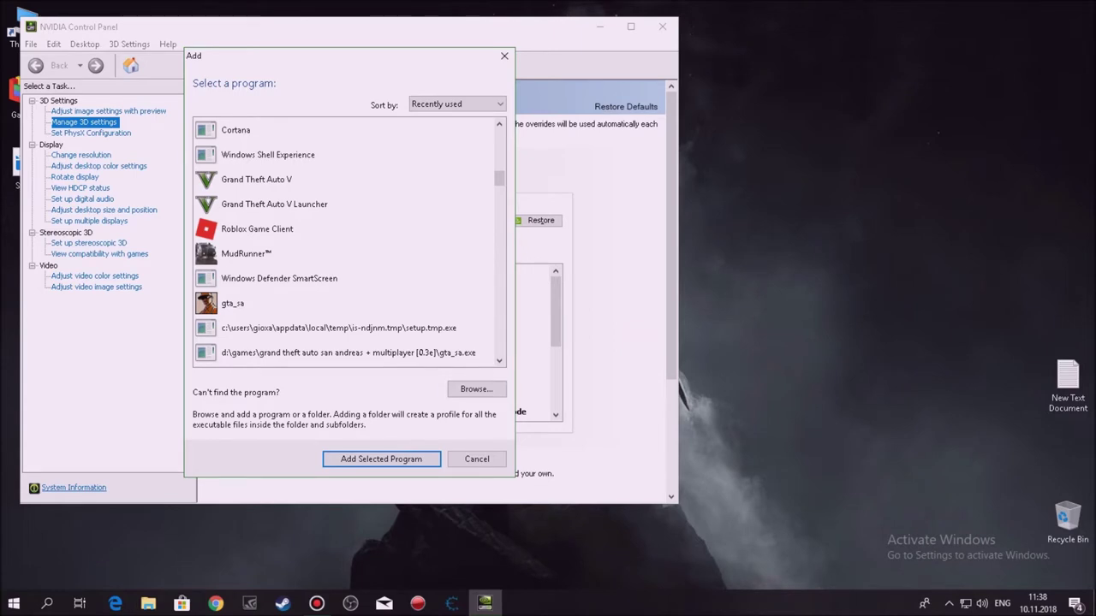
Browse for the program file and open the steam folder on Local Disk (D:)
click(476, 389)
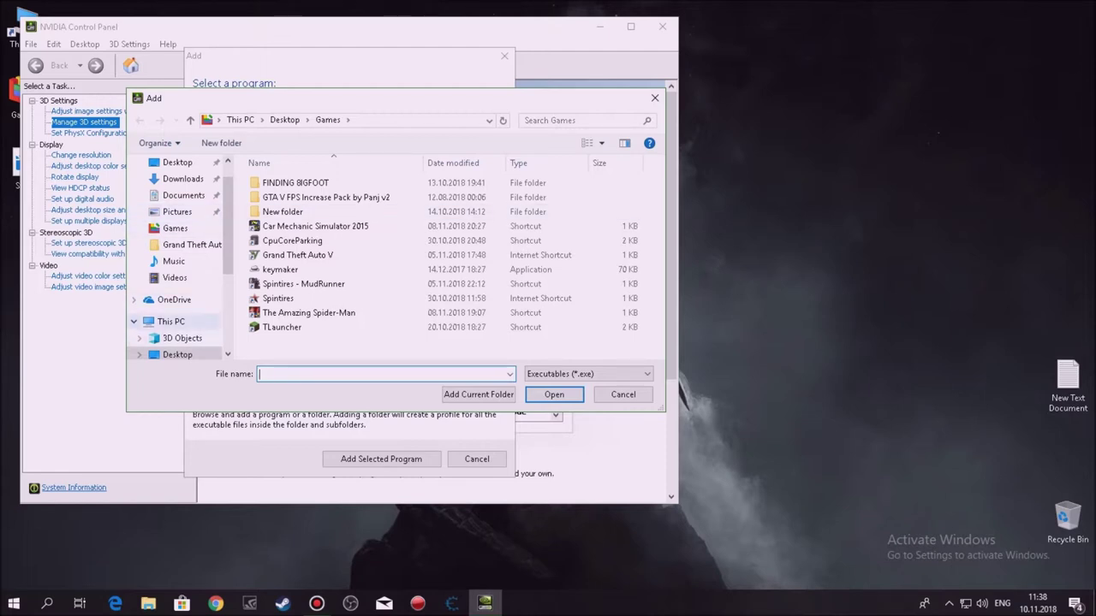
click(171, 321)
scroll(343, 296, down, 3)
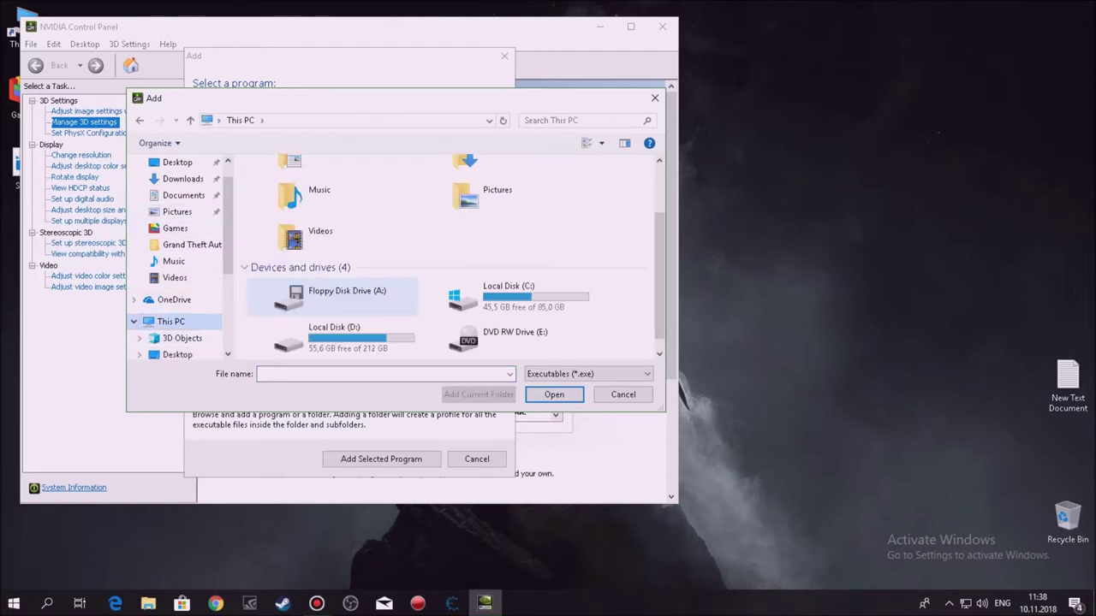
click(334, 338)
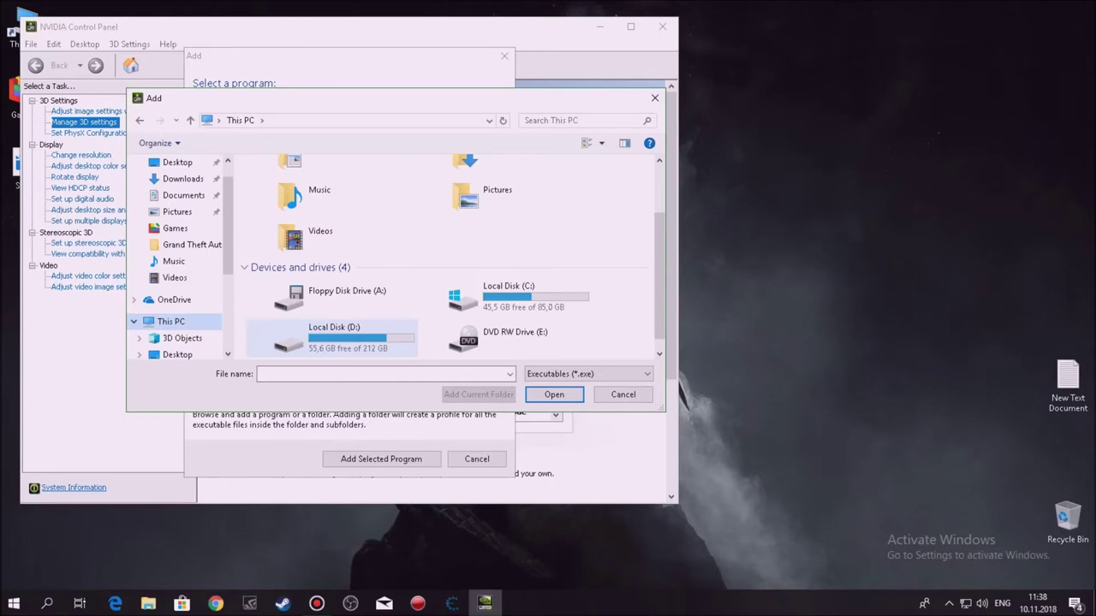
double_click(334, 338)
scroll(445, 257, down, 1)
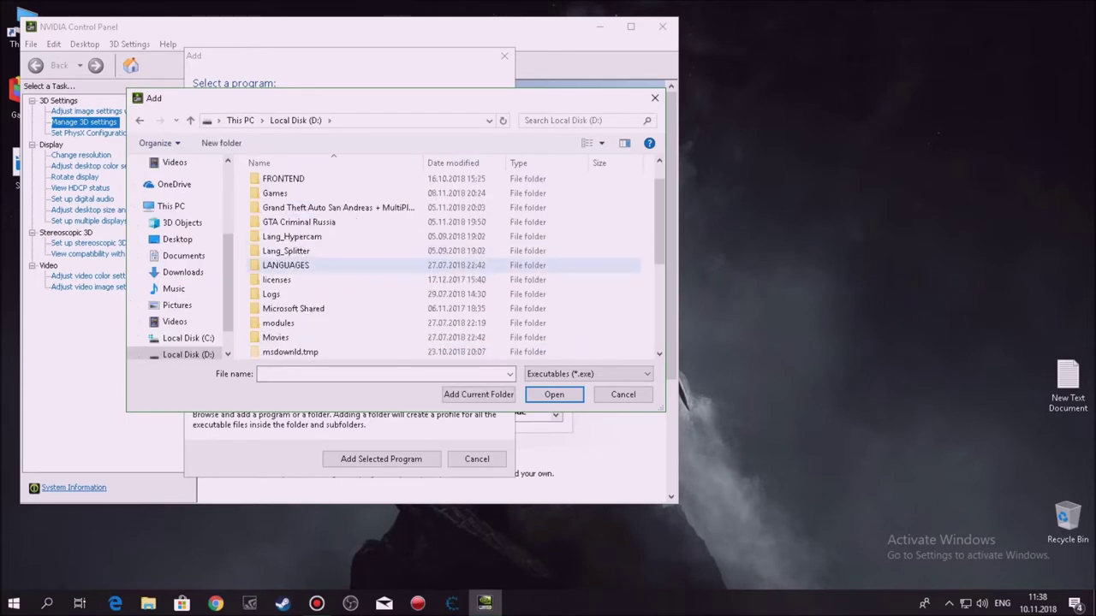
key(g)
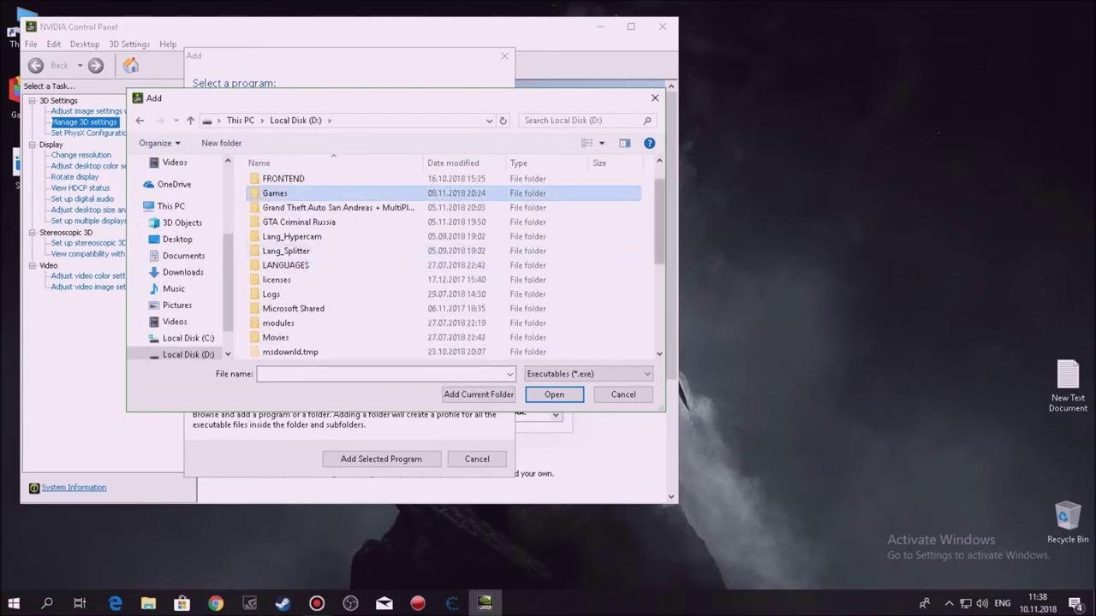
key(s)
key(t)
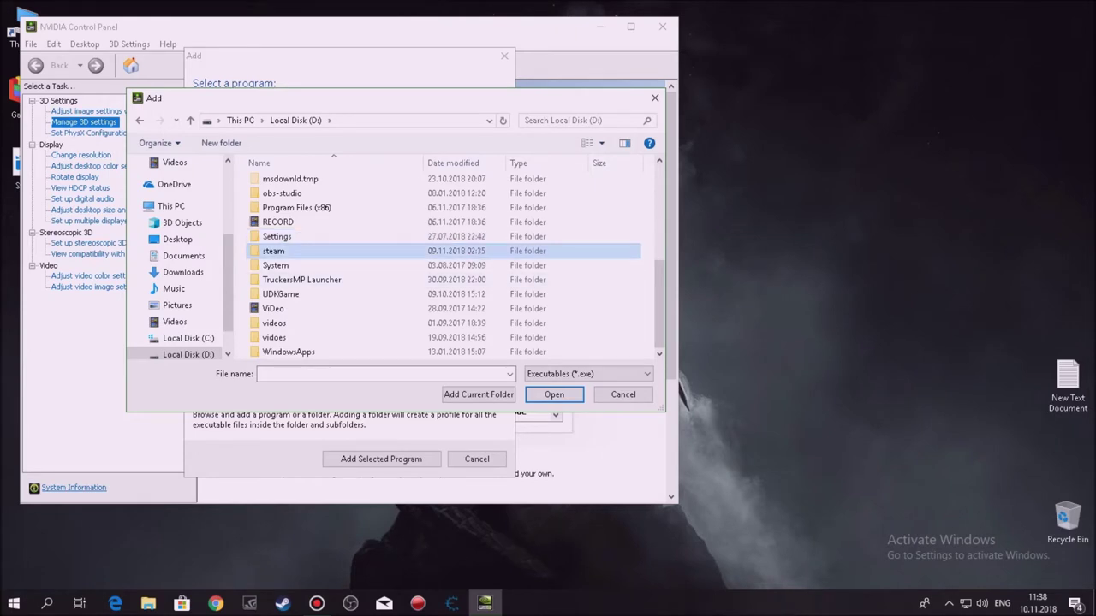
key(Return)
Open the steamapps folder and select its common subfolder
scroll(445, 266, down, 5)
key(Up)
key(Up)
key(Up)
key(Up)
key(Up)
key(Return)
key(Down)
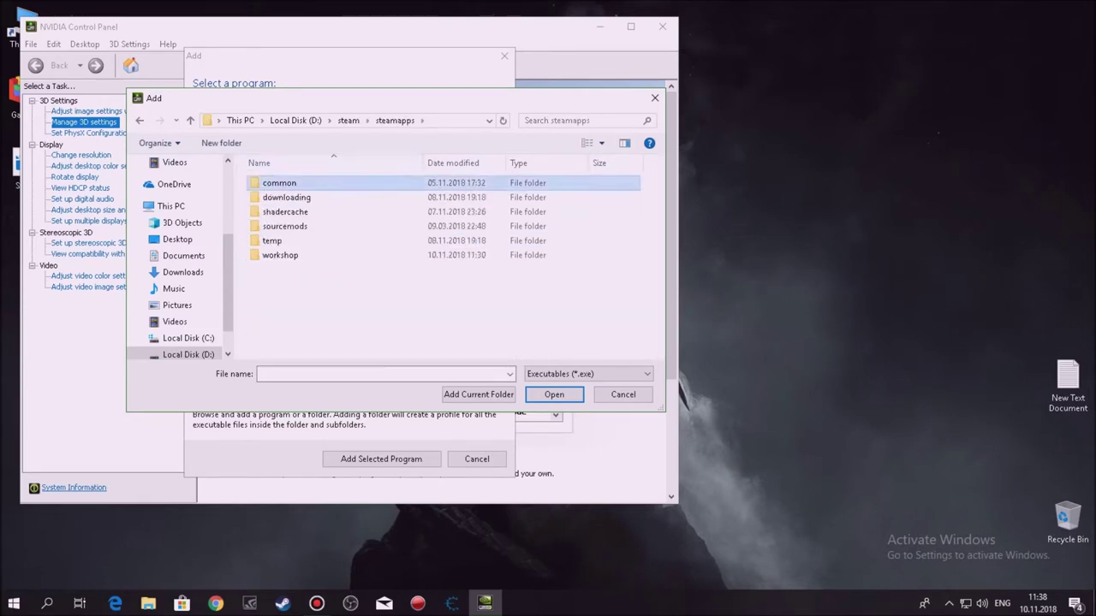
Choose the GTA5 application in the Grand Theft Auto V folder under common as the program to customize
key(Return)
key(Down)
key(Down)
key(Down)
key(Return)
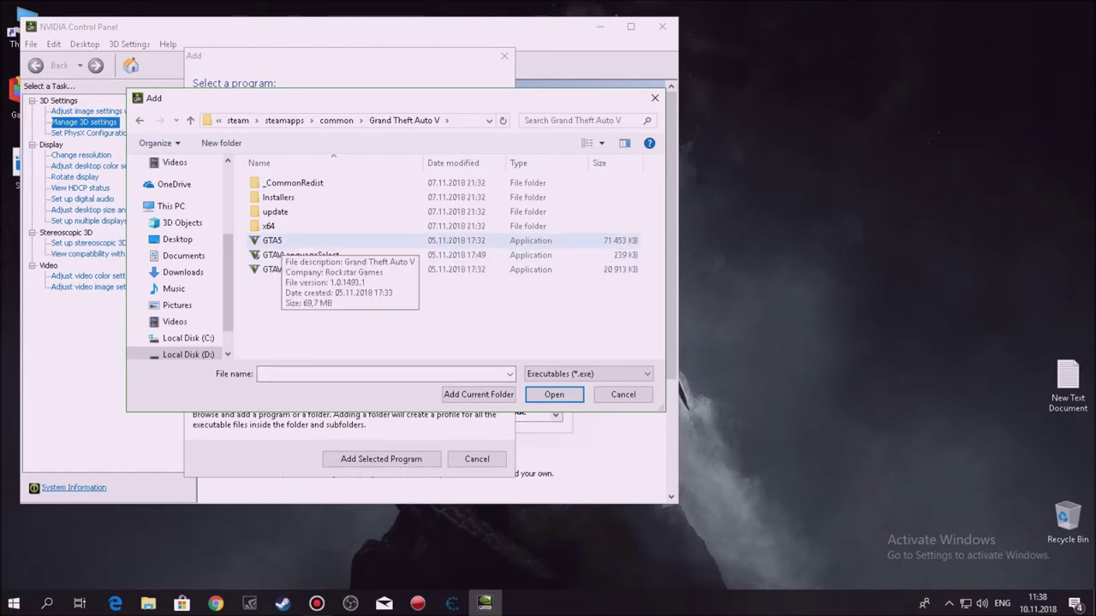
click(272, 241)
key(Return)
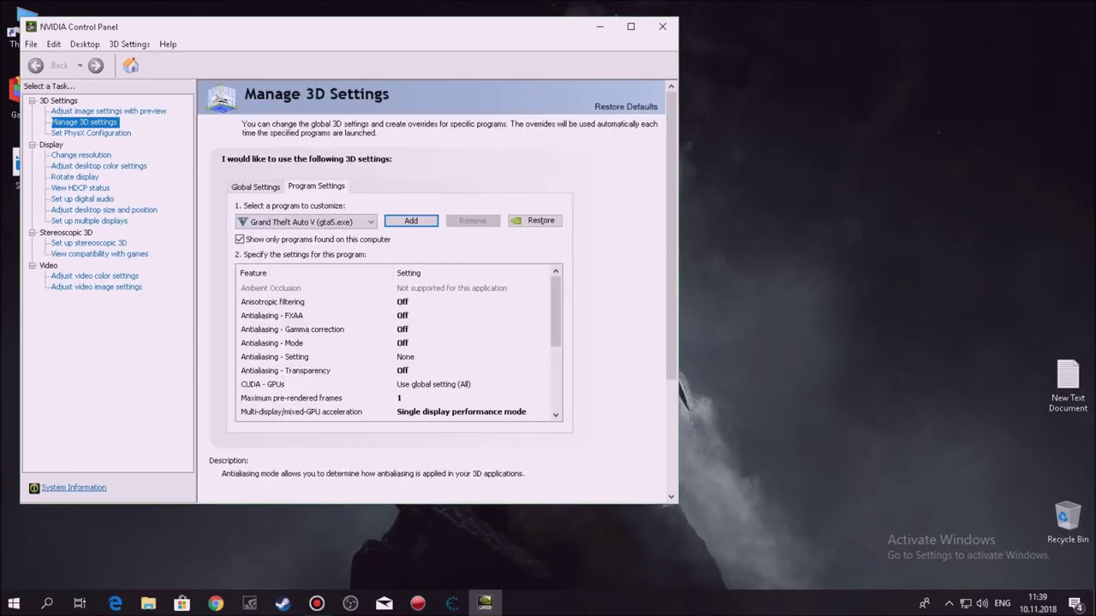
Review the full list of 3D settings specified for Grand Theft Auto V in the maximized window, and close the NVIDIA Control Panel
scroll(480, 342, down, 1)
scroll(399, 346, down, 1)
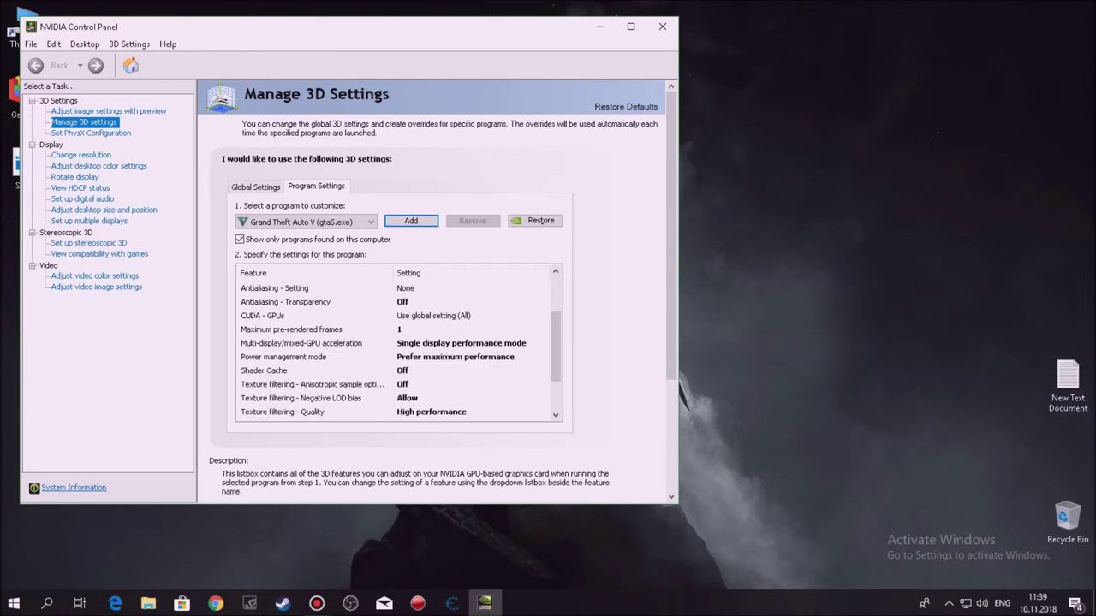
click(631, 27)
scroll(375, 327, down, 2)
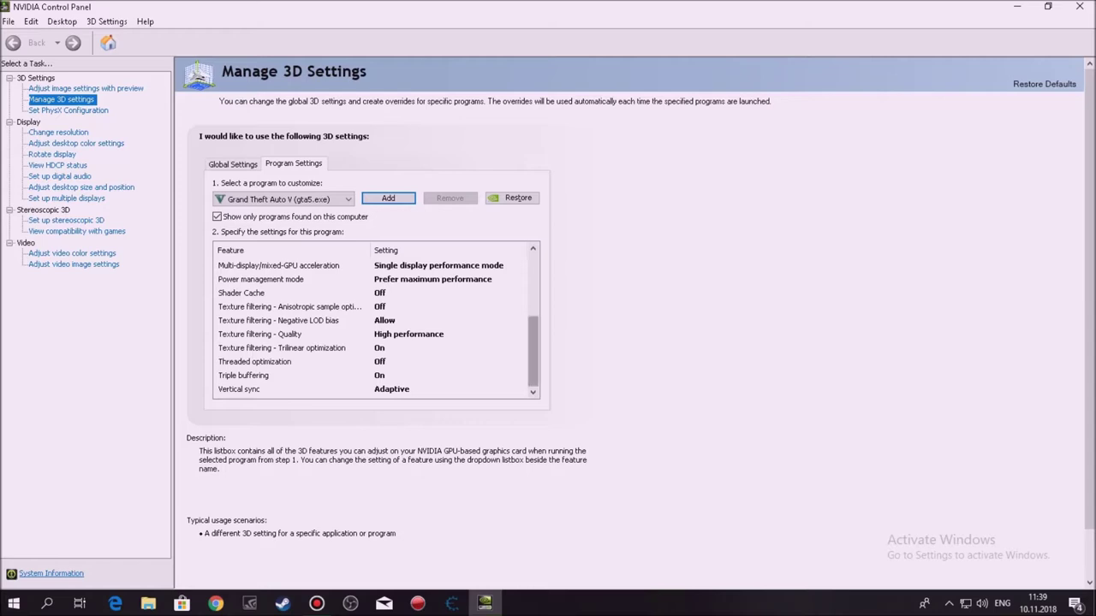
scroll(375, 327, up, 1)
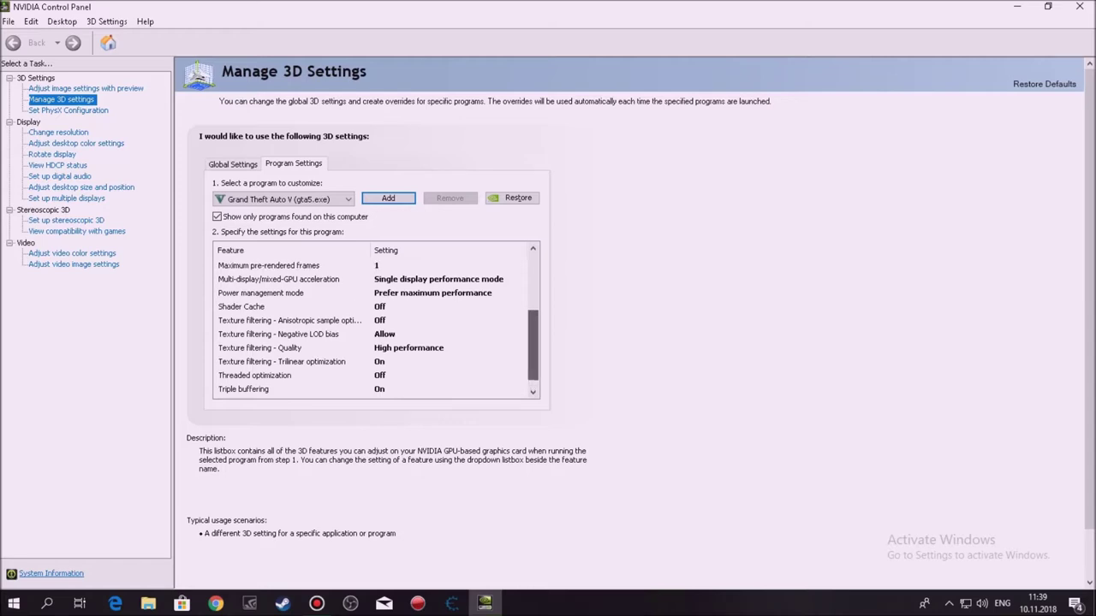
scroll(375, 327, up, 3)
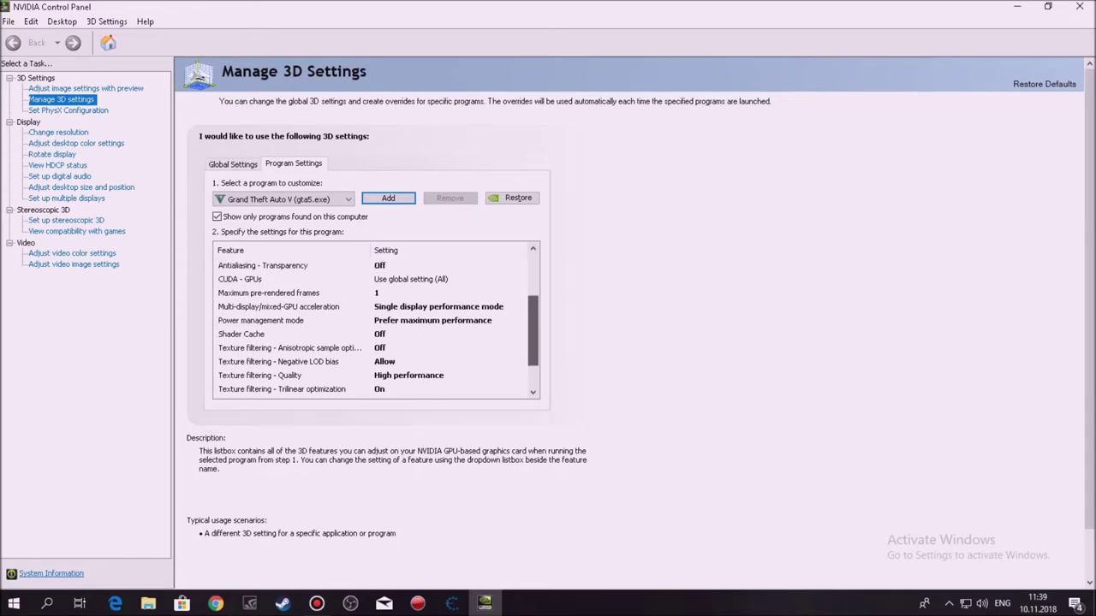
scroll(375, 327, up, 2)
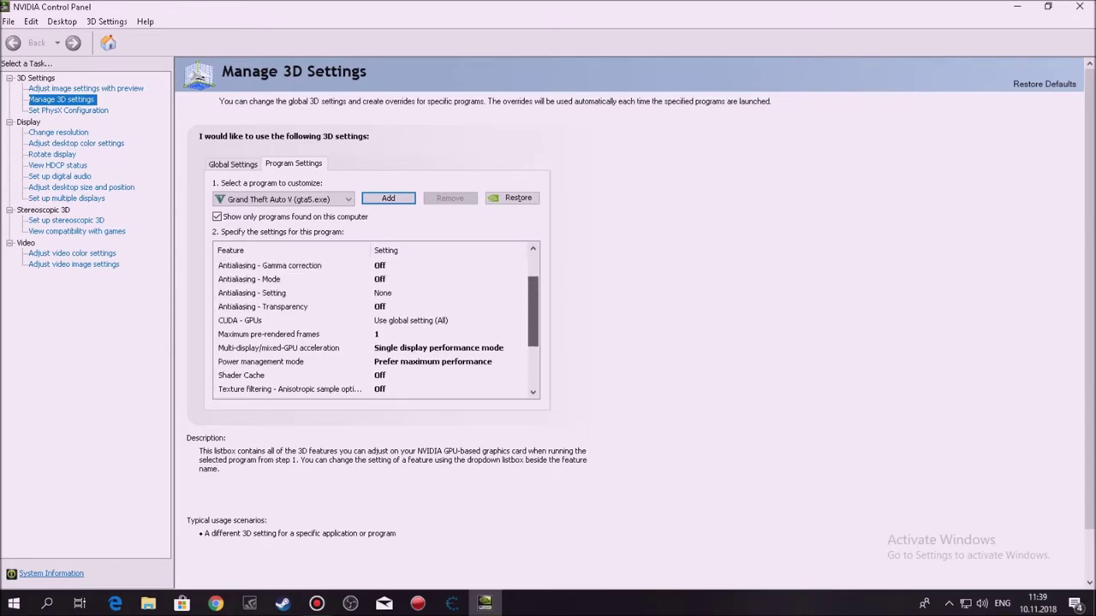
scroll(375, 327, up, 3)
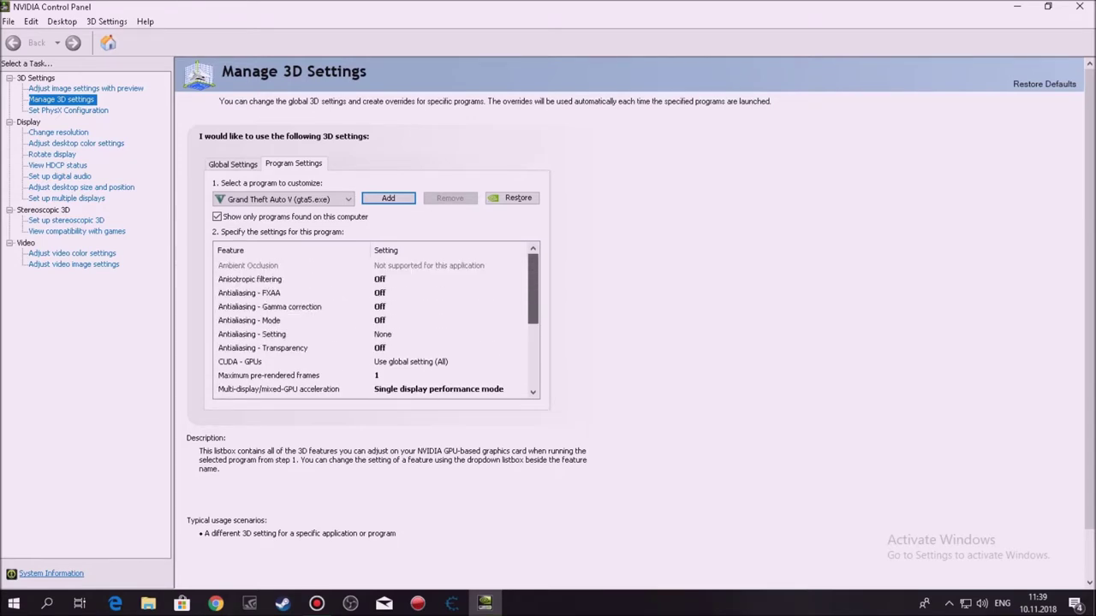
scroll(375, 327, down, 3)
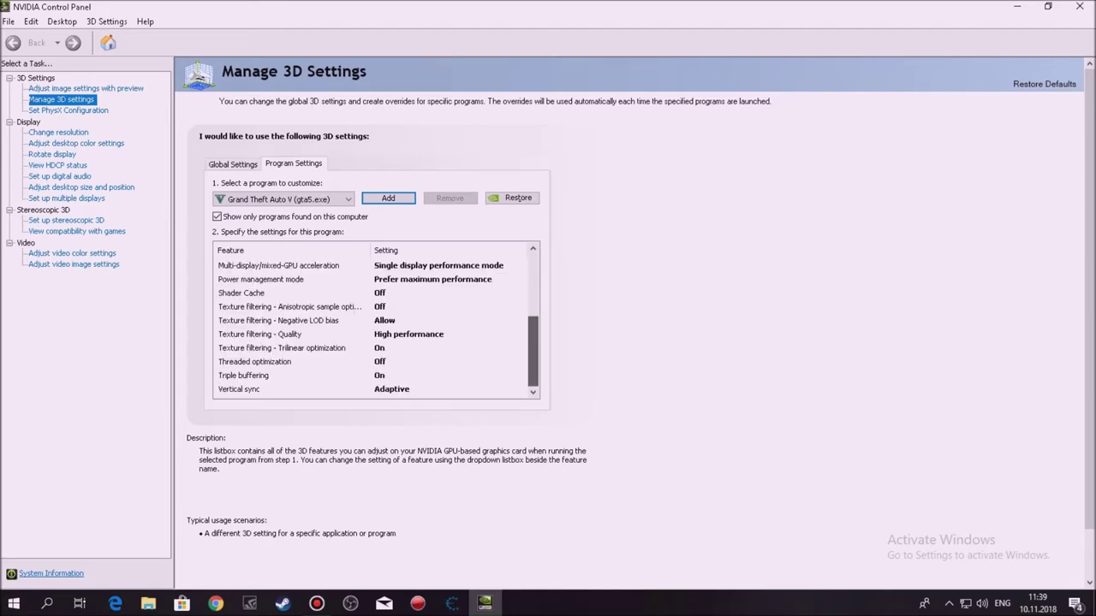
scroll(375, 324, up, 3)
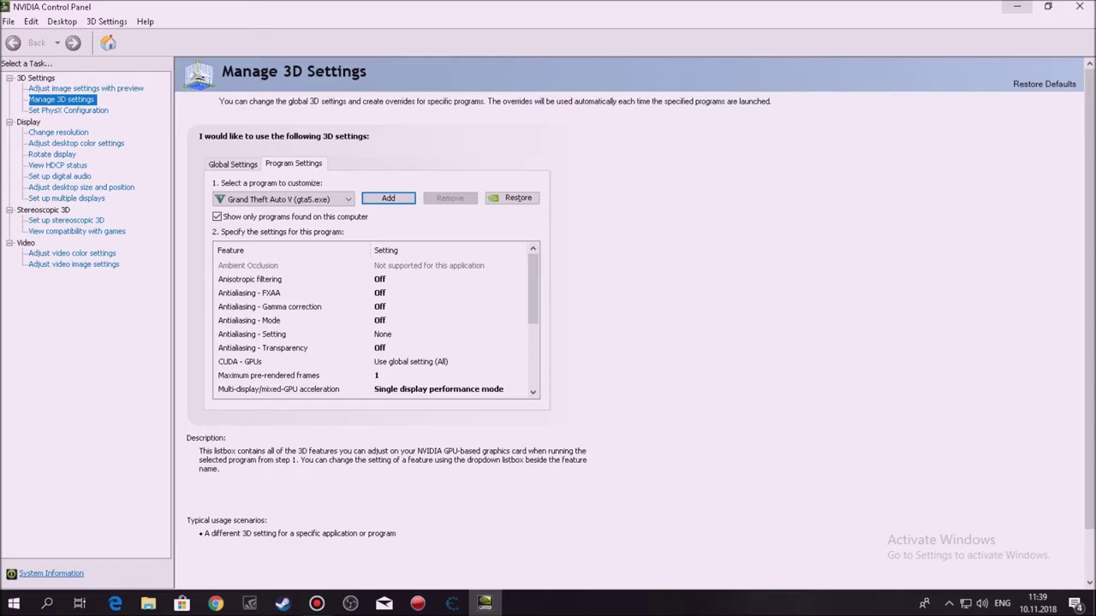
click(1080, 6)
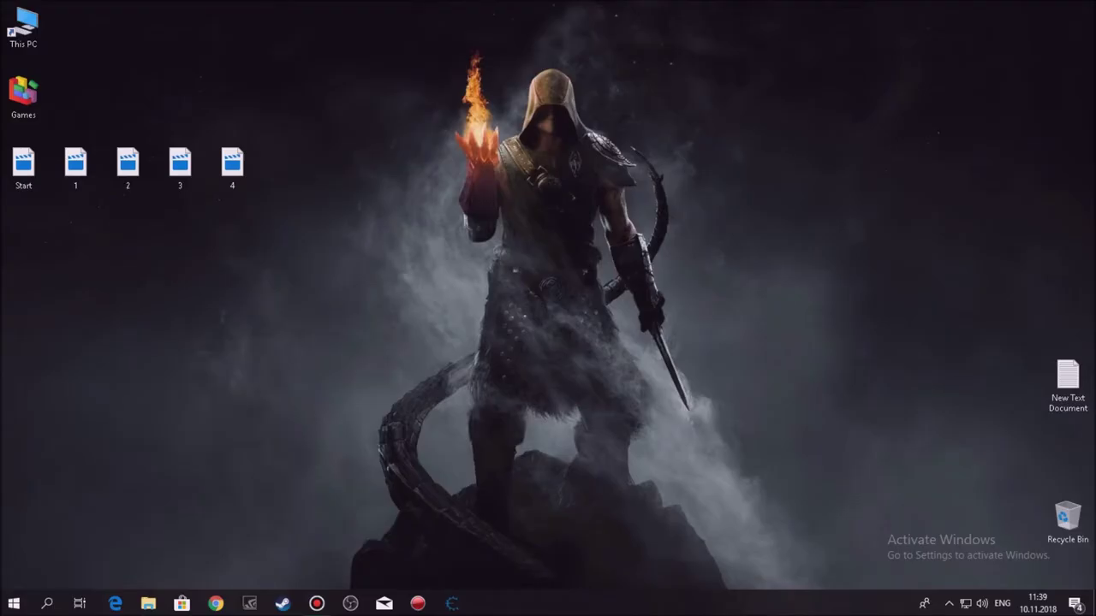
right_click(622, 345)
key(Escape)
right_click(612, 339)
key(Return)
Open Task Manager and show the detailed list of running processes
right_click(737, 604)
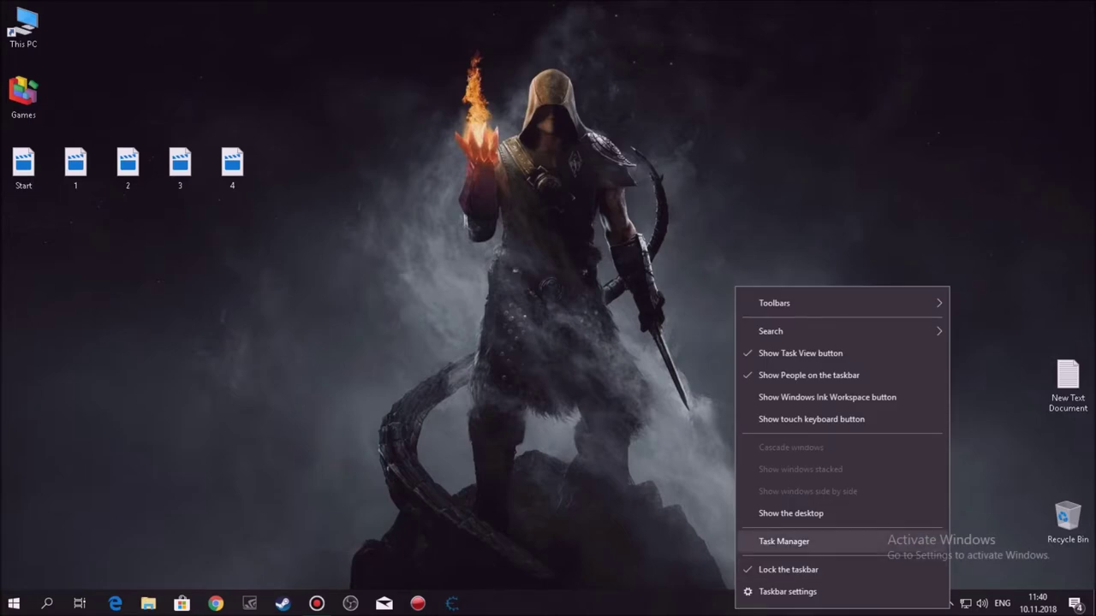
click(783, 541)
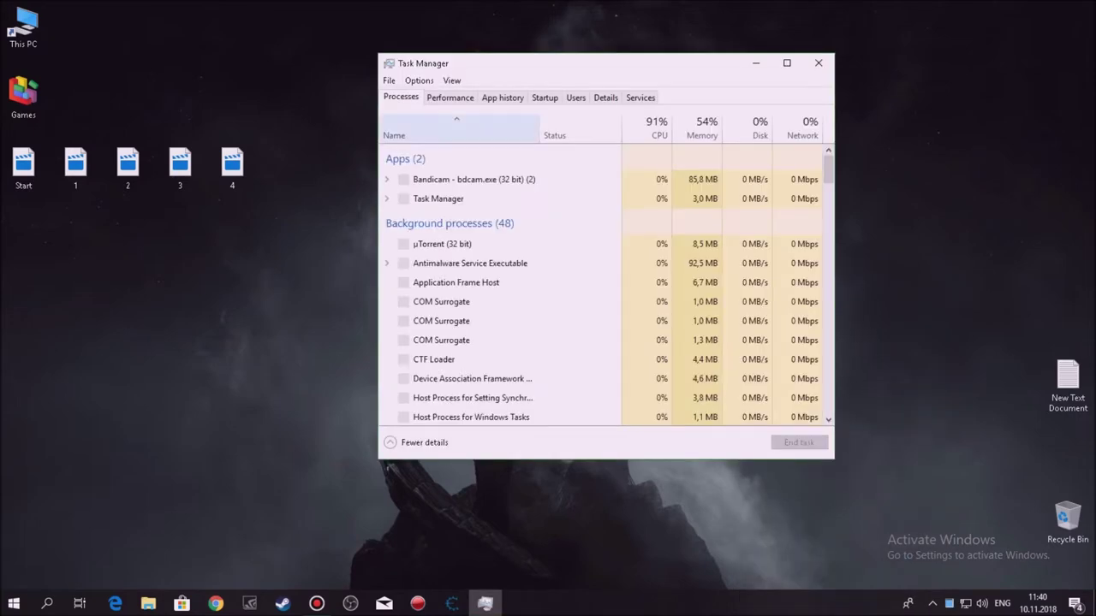
click(605, 97)
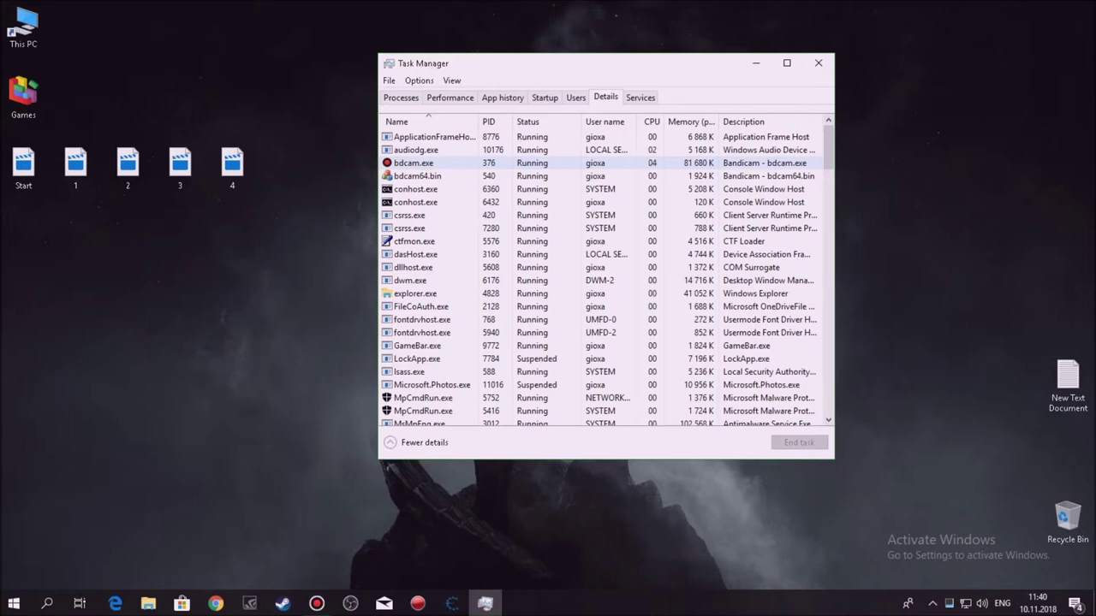
Set the priority of the conhost.exe process running under SYSTEM to High and accept the change
right_click(514, 190)
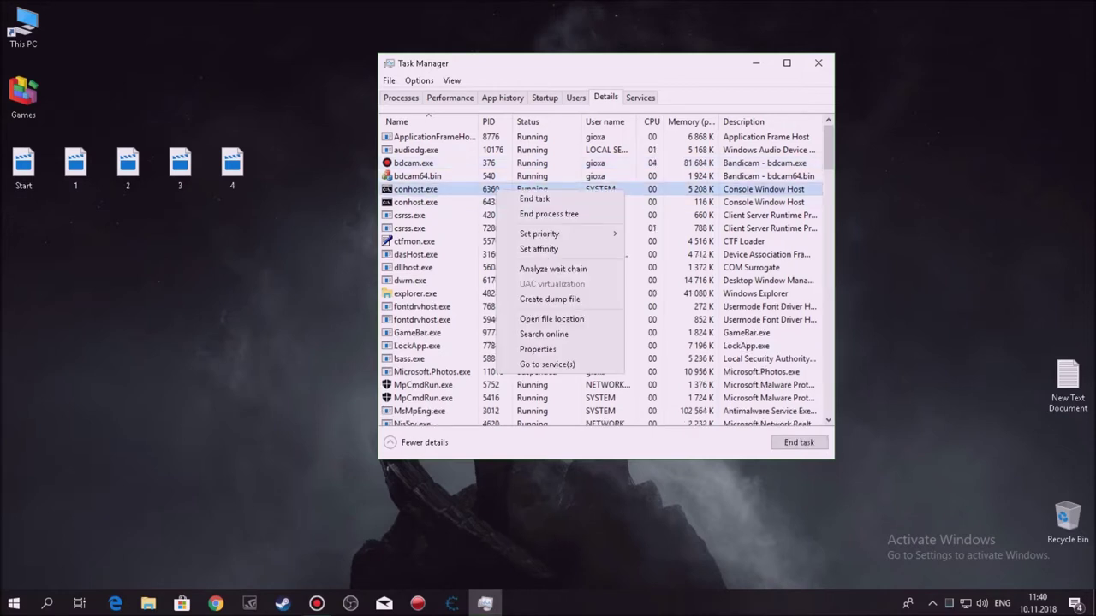
mouse_move(547, 233)
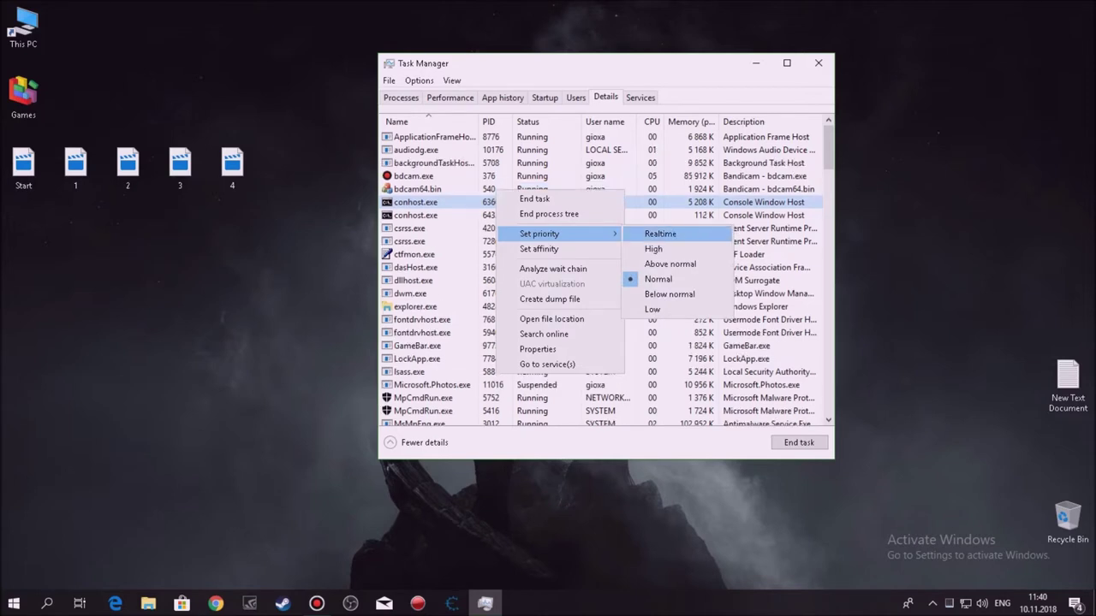
click(676, 248)
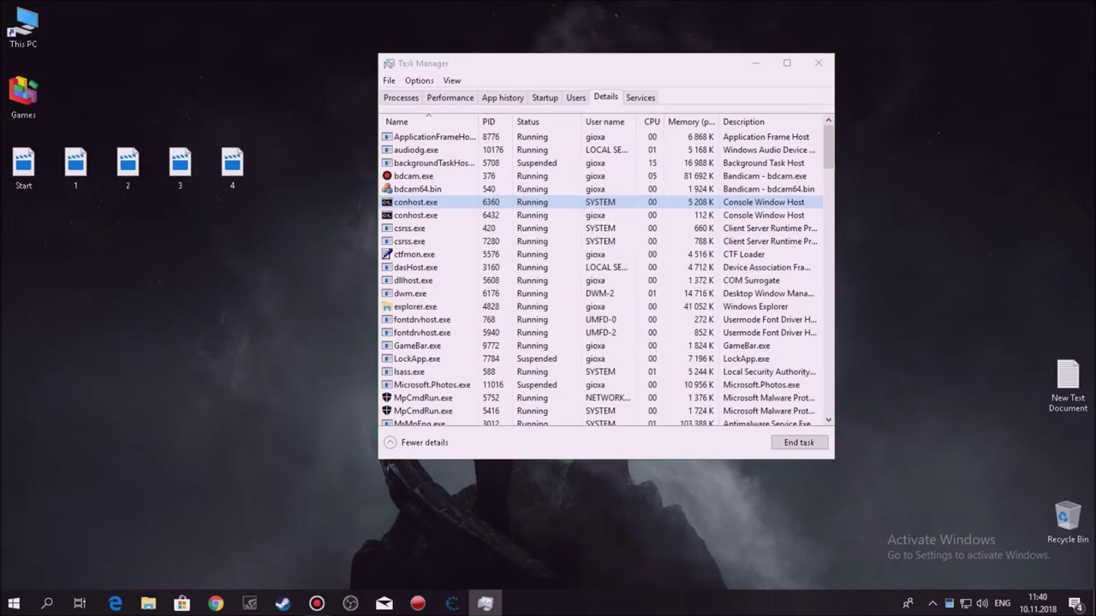
click(491, 317)
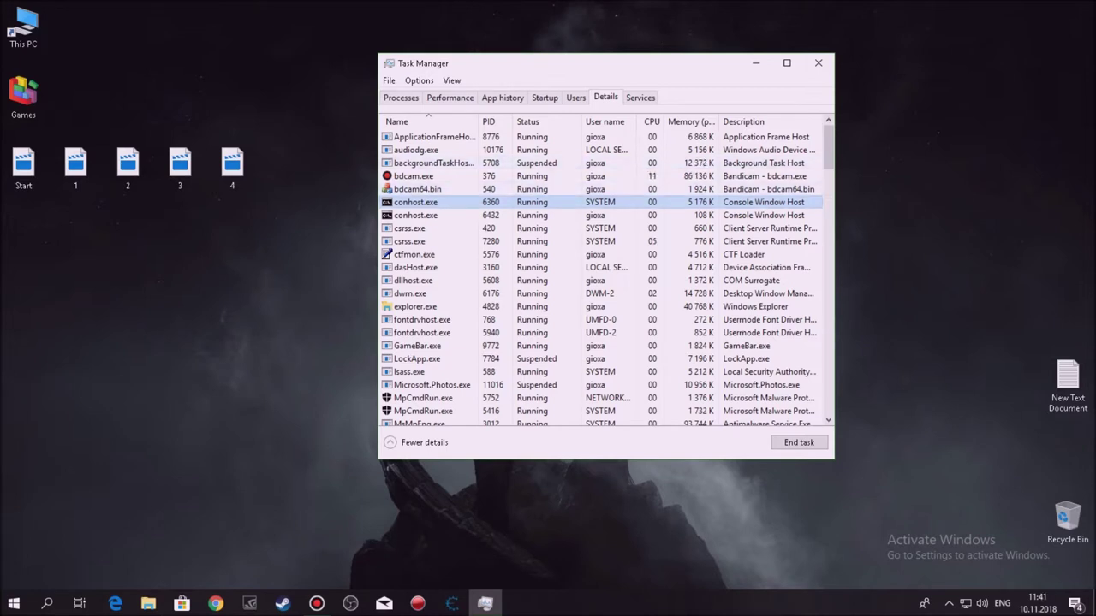
Set the priority of the conhost.exe process running under SYSTEM to Low and accept the change
right_click(694, 203)
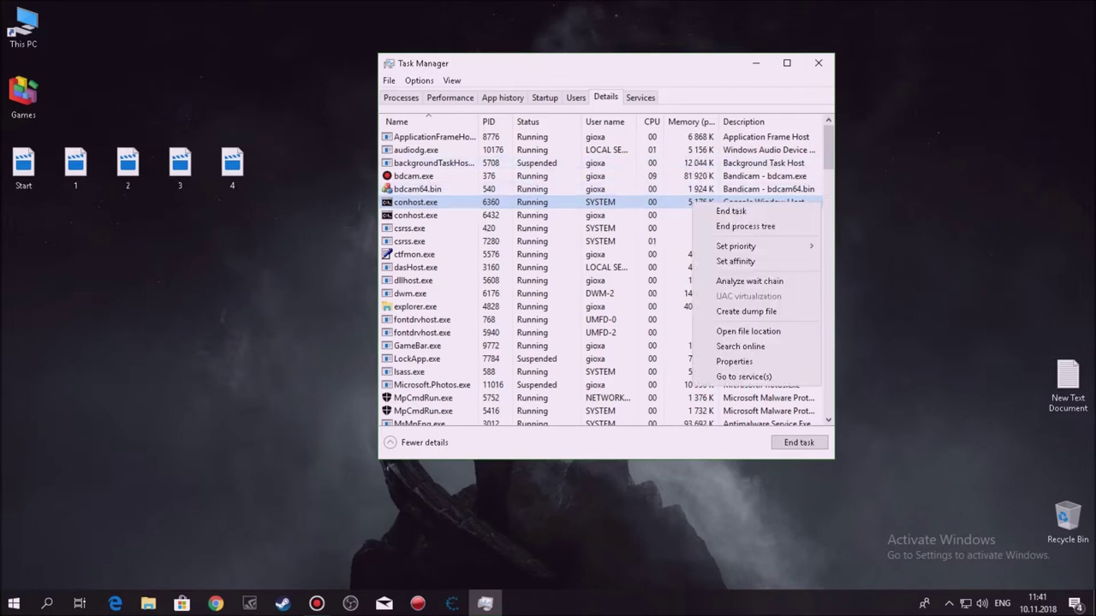
mouse_move(736, 246)
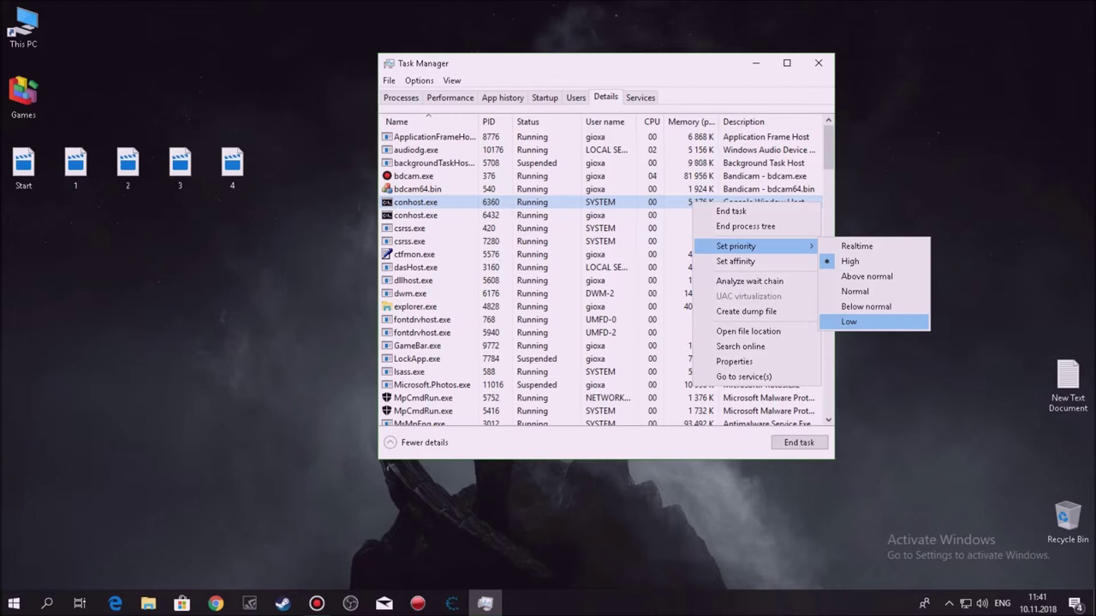
click(873, 321)
click(563, 318)
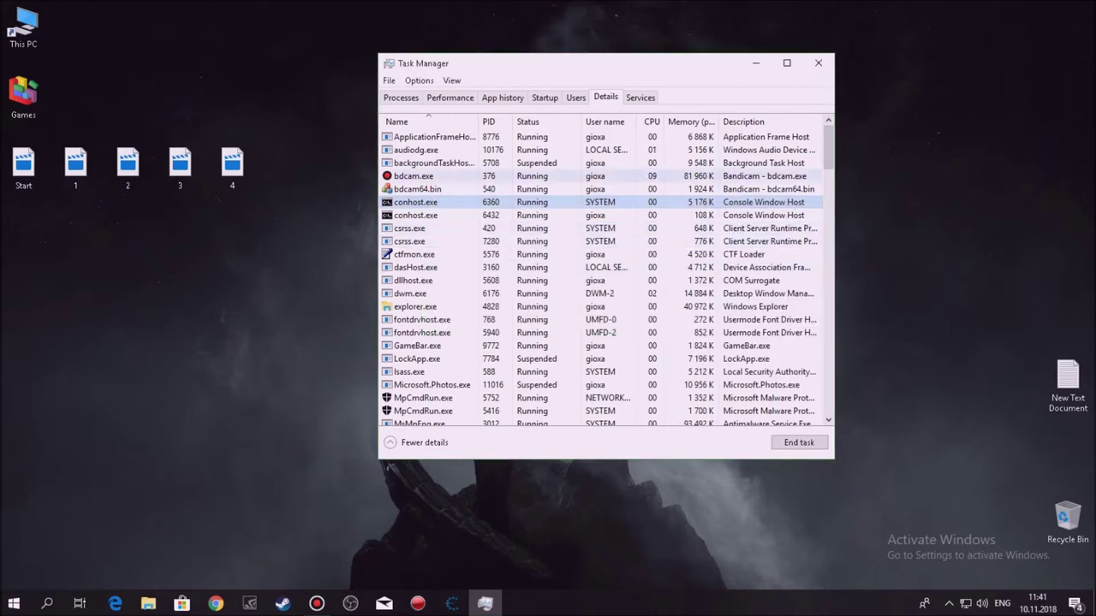
Set the priority of the conhost.exe process with PID 6432 to High, accept the change and close Task Manager
right_click(538, 215)
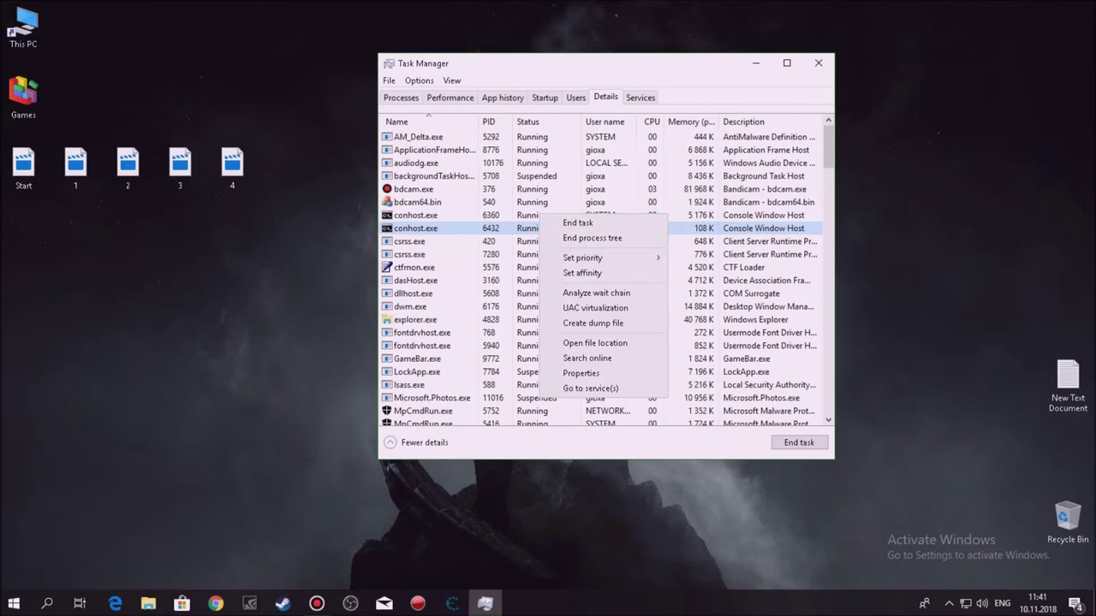
mouse_move(590, 258)
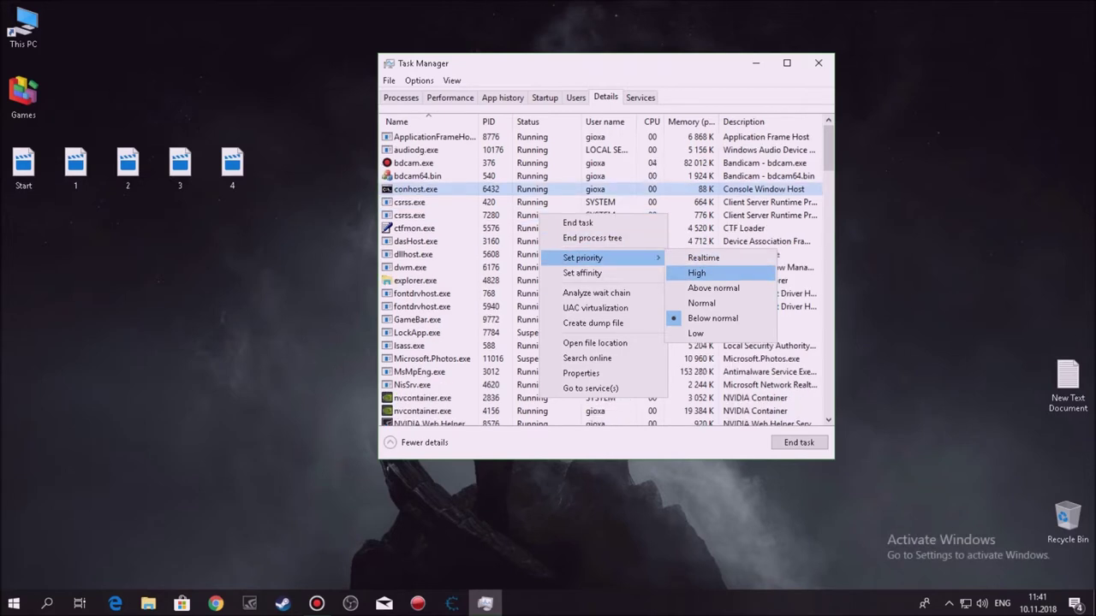
click(697, 272)
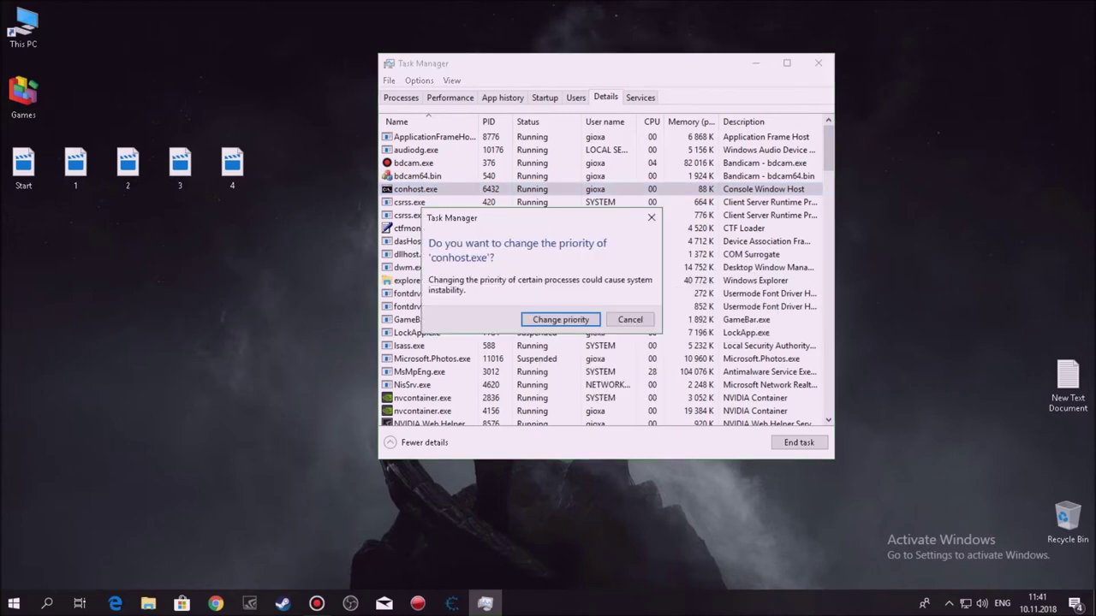
key(Return)
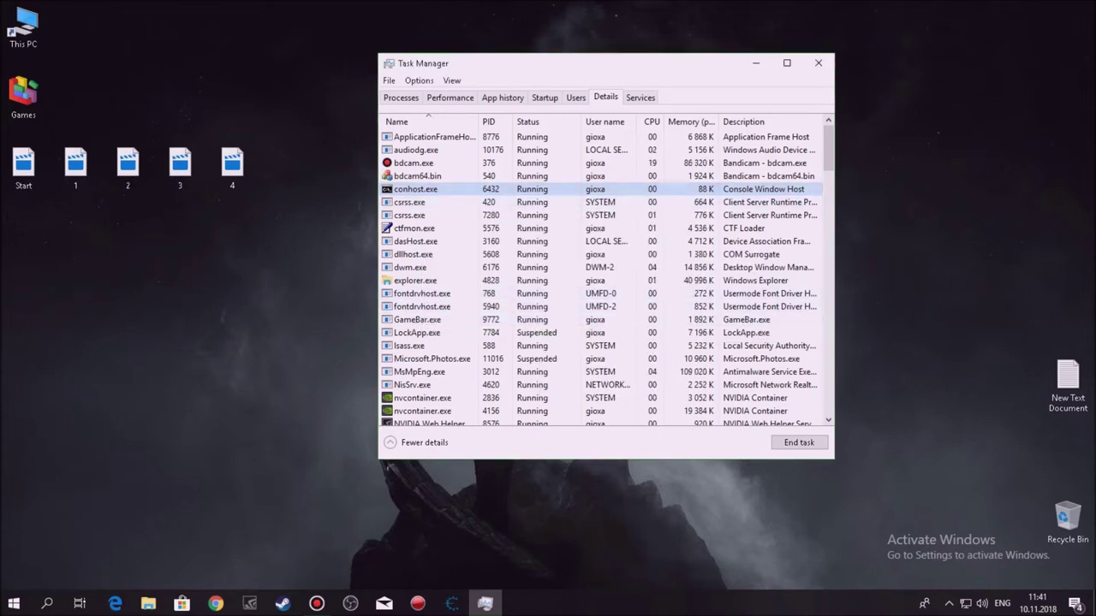
click(819, 62)
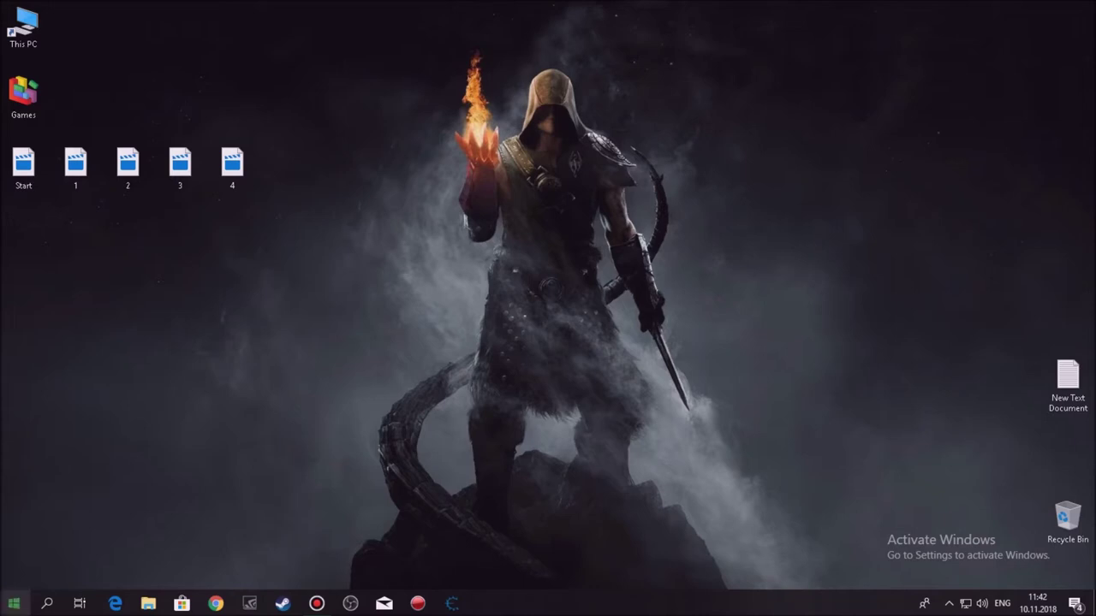
Search Windows for "power m" and open the Edit power plan settings
click(13, 603)
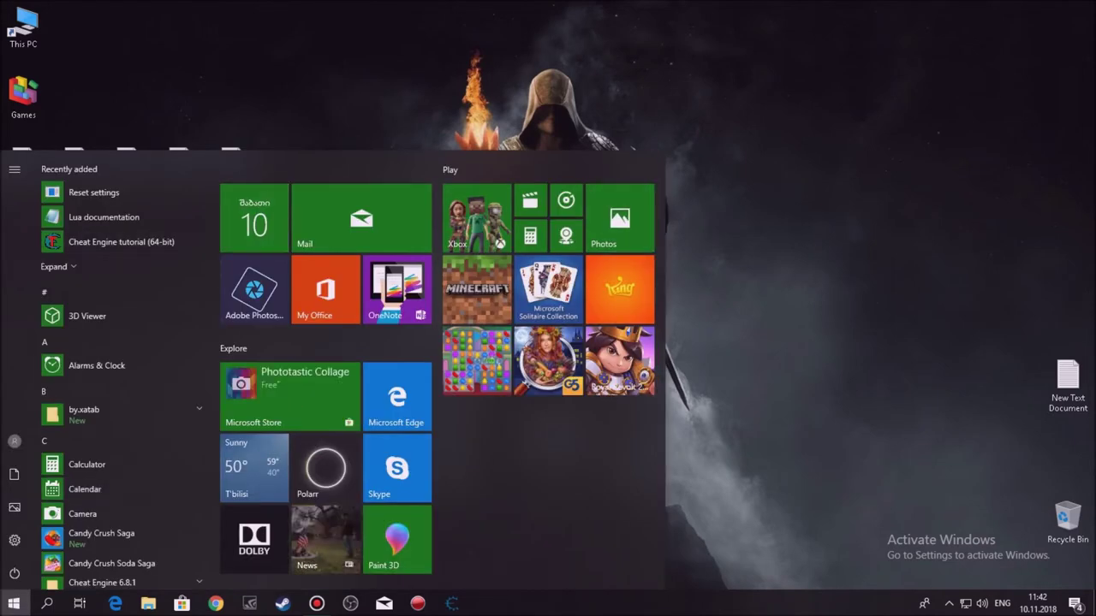
text(power)
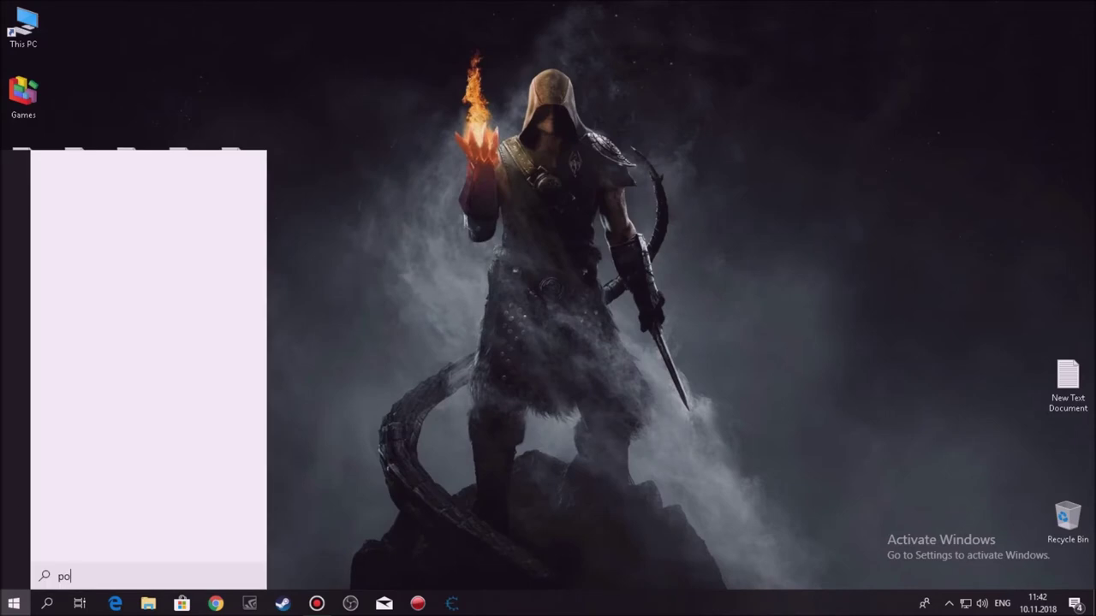
text(m)
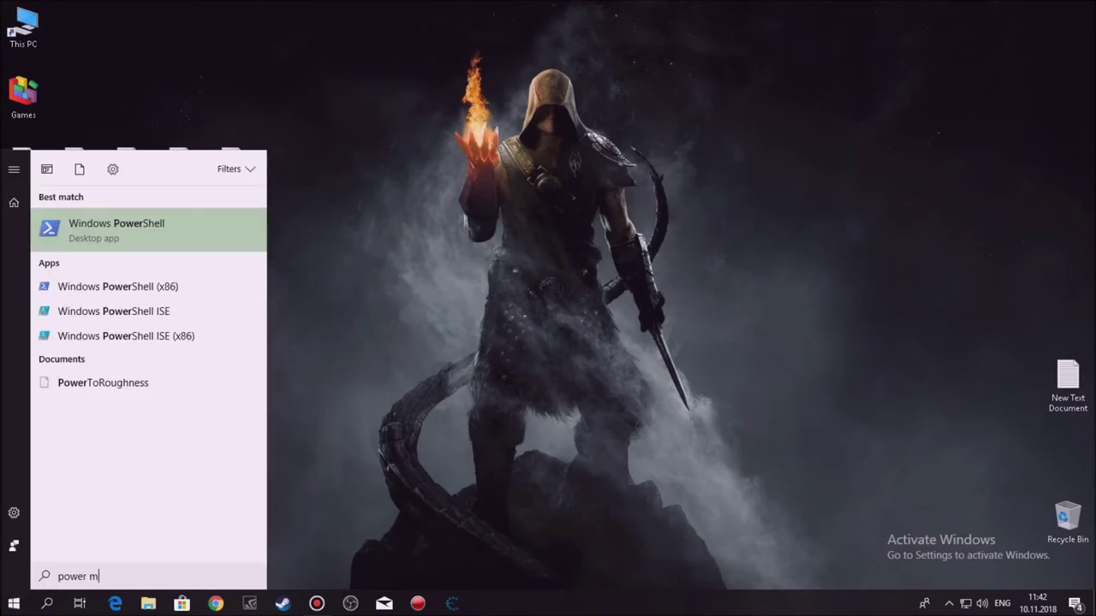
text(e)
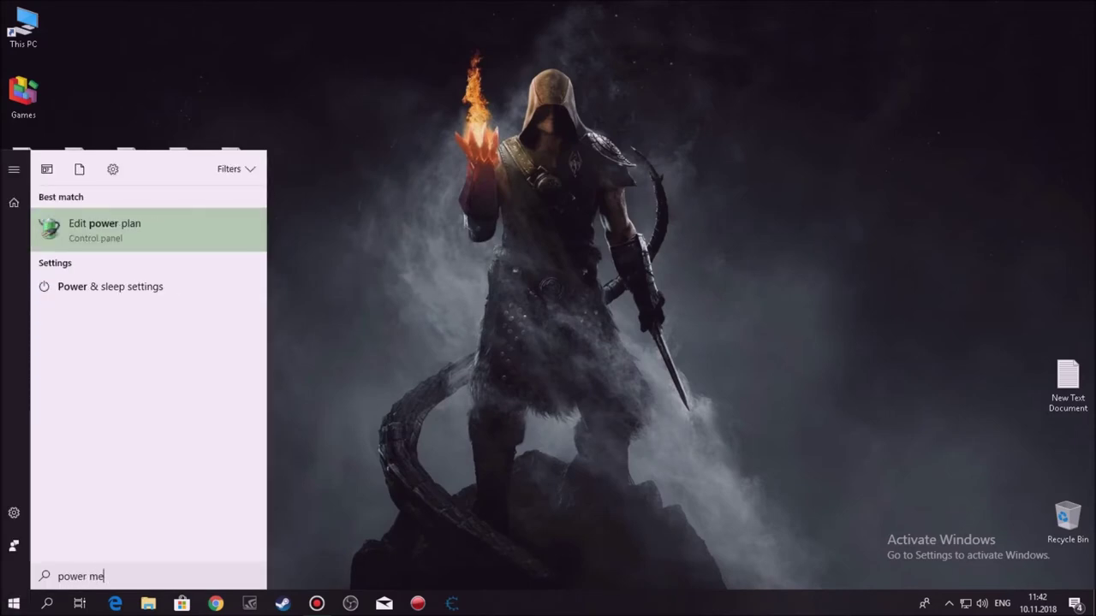
key(BackSpace)
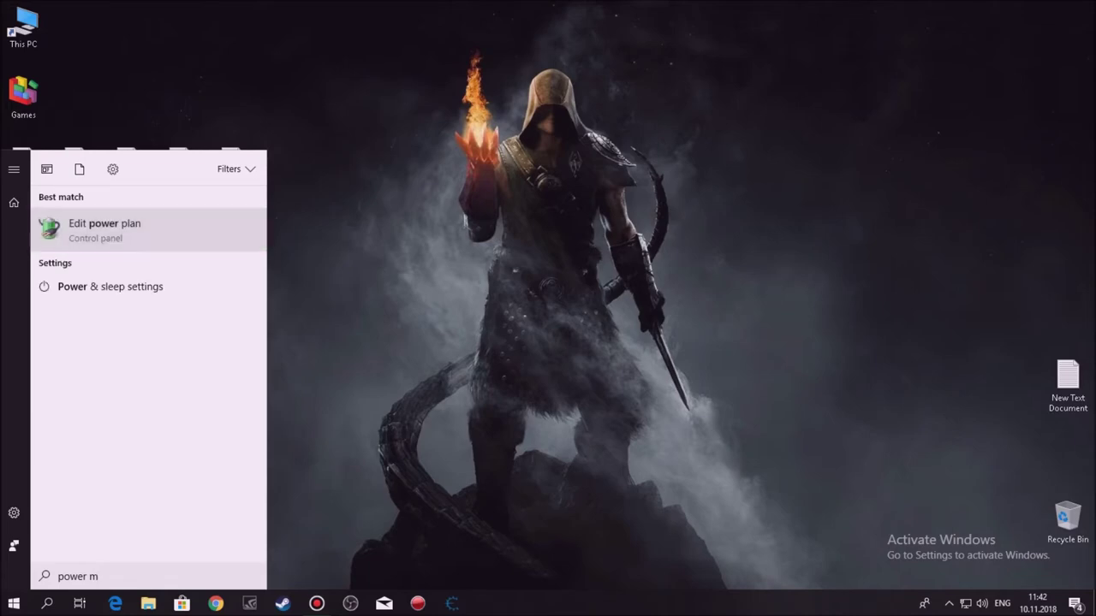
key(Escape)
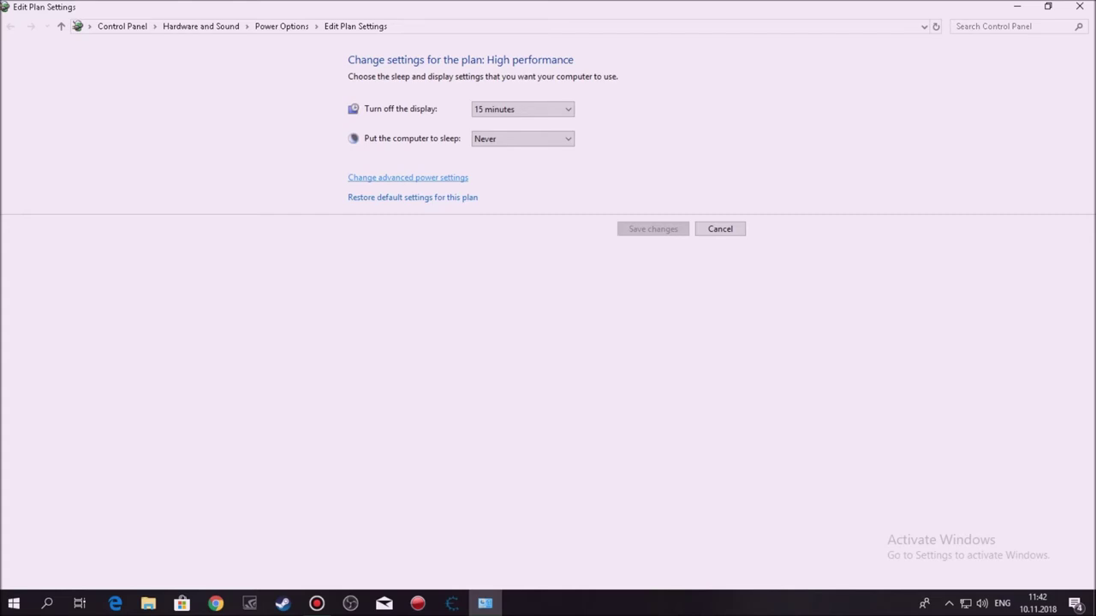
Check the available plans in the advanced power settings, keep High performance, and go back to the Power Options overview
click(408, 177)
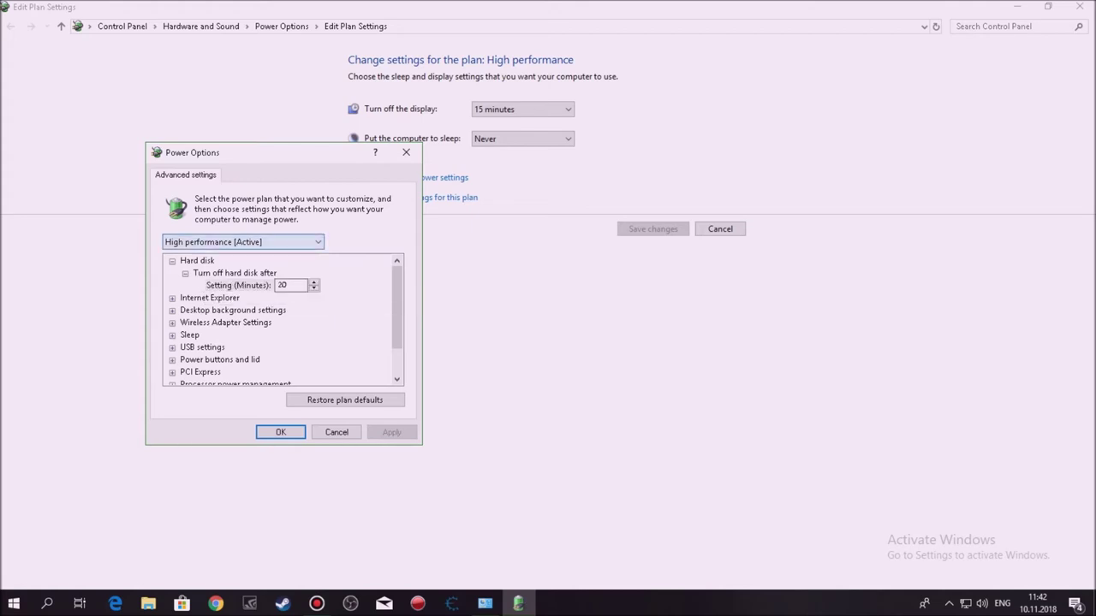
click(243, 242)
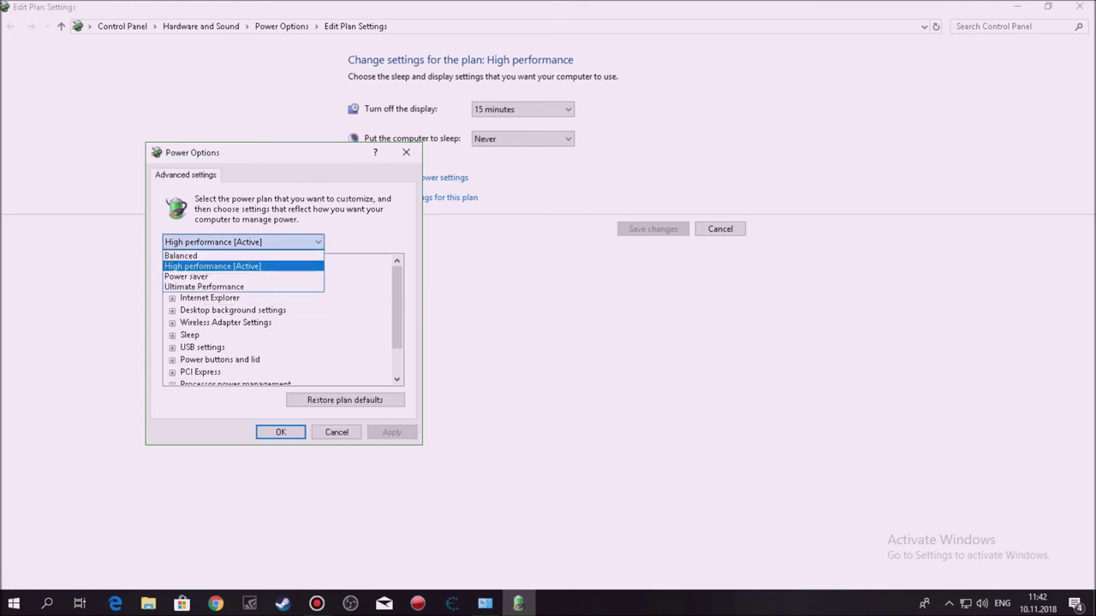
key(Escape)
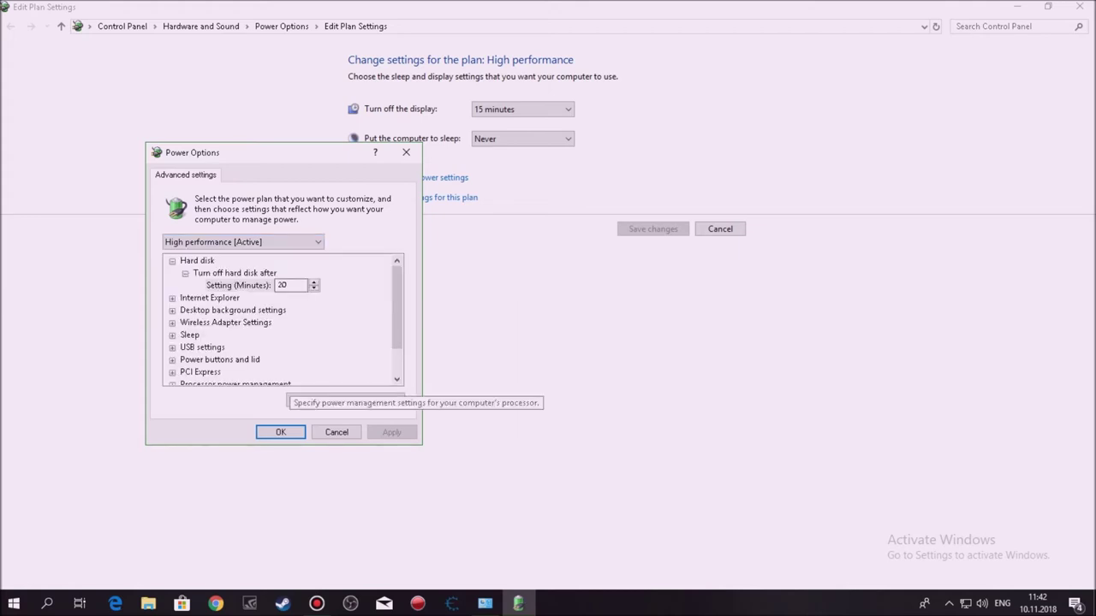
key(Return)
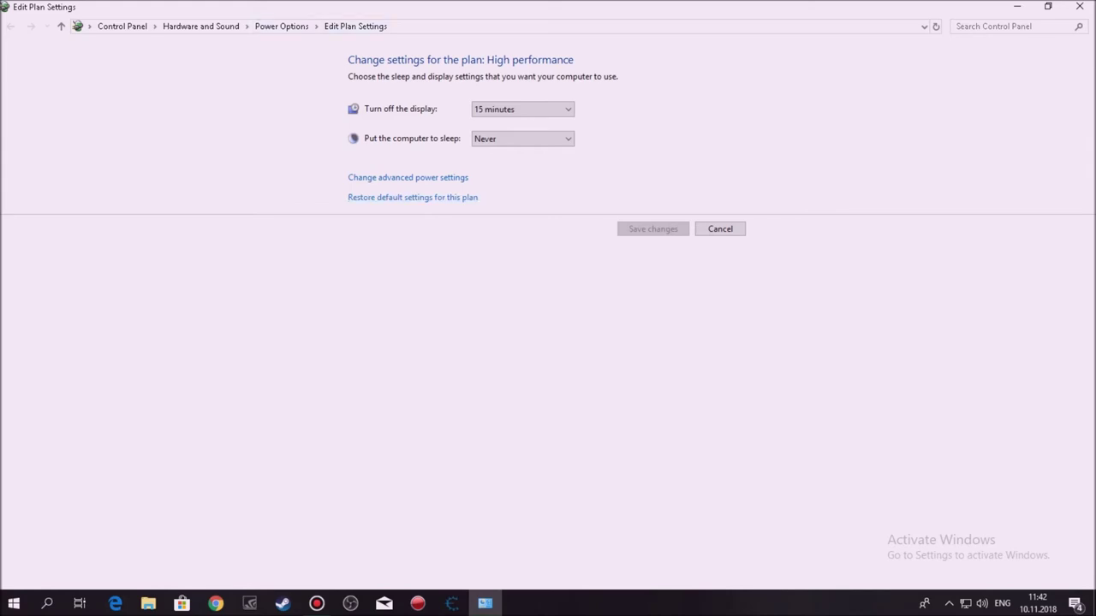
click(281, 26)
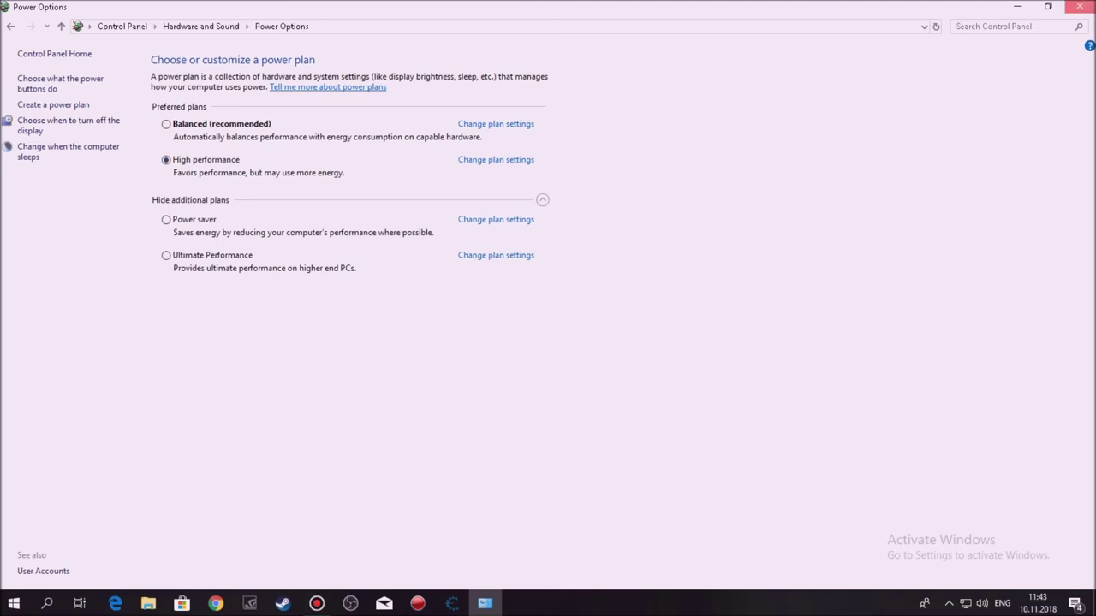
Close Power Options, search Windows for "this pc" and open the properties of This PC
click(1079, 7)
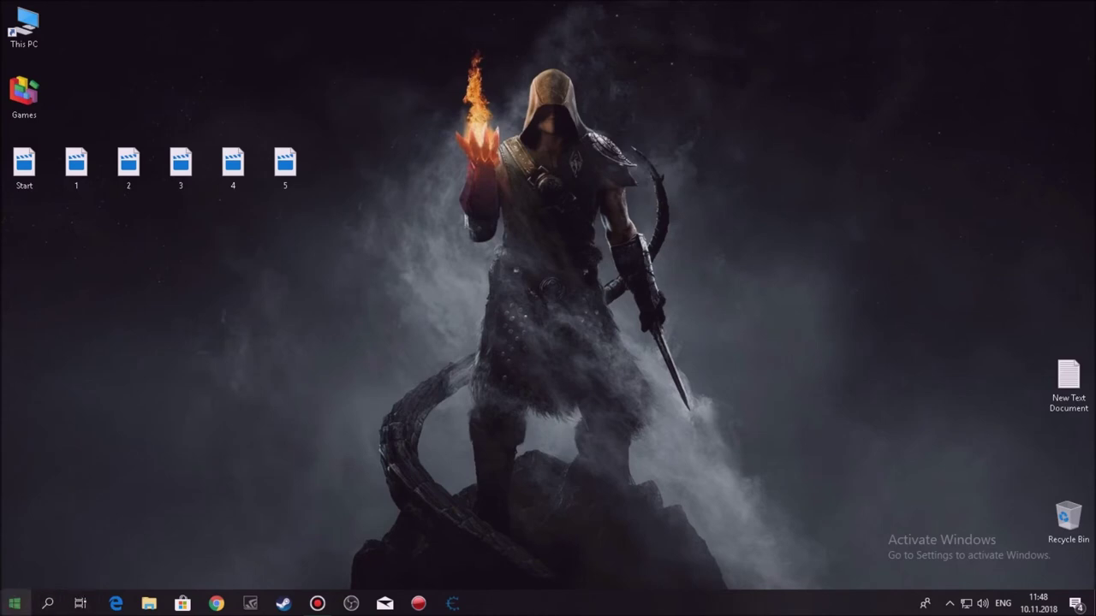
click(14, 603)
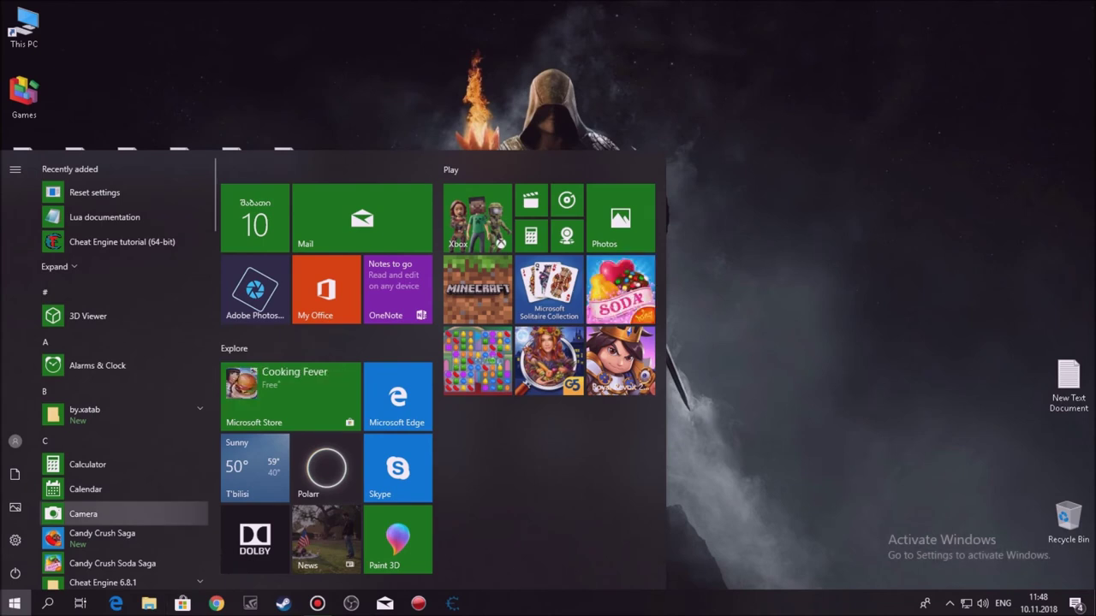
text(this pc)
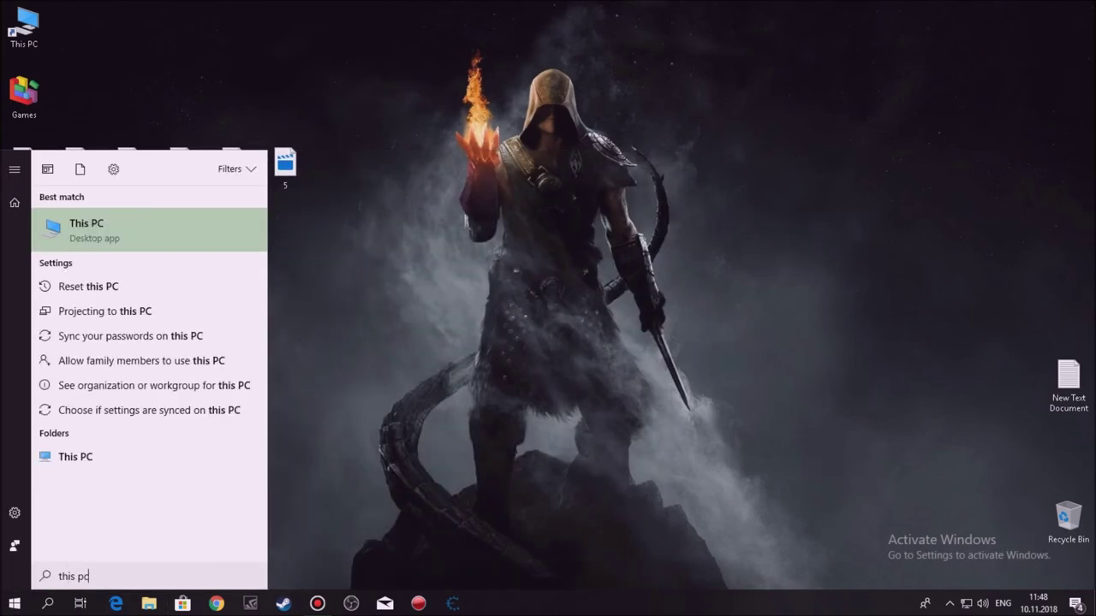
right_click(85, 230)
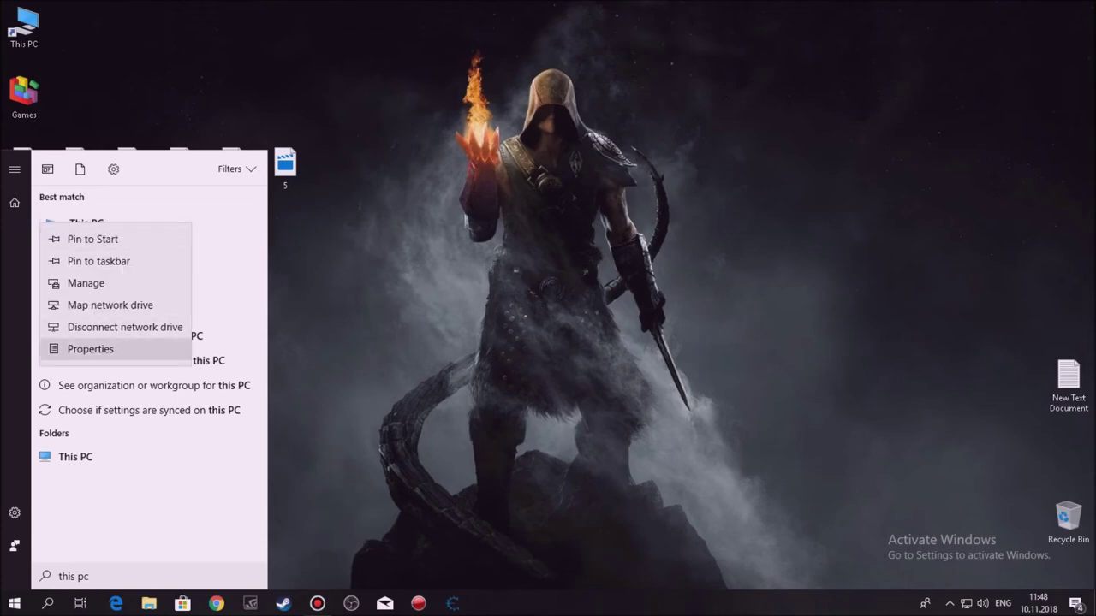
click(77, 347)
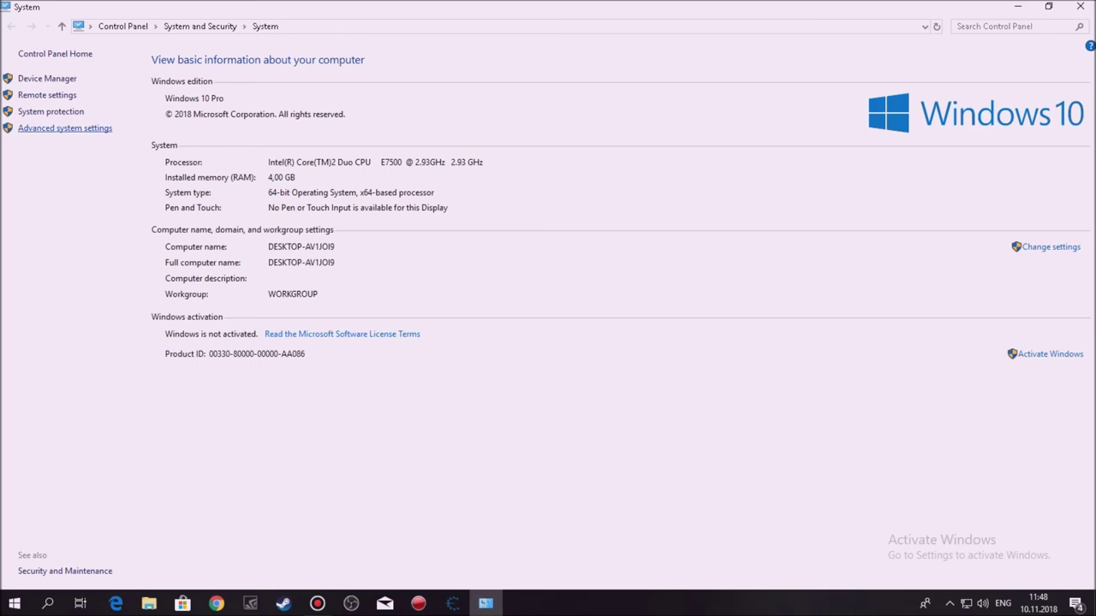
Open the advanced system settings and look through the System Properties pages, ending on the Advanced page
click(65, 128)
drag(85, 28, 242, 42)
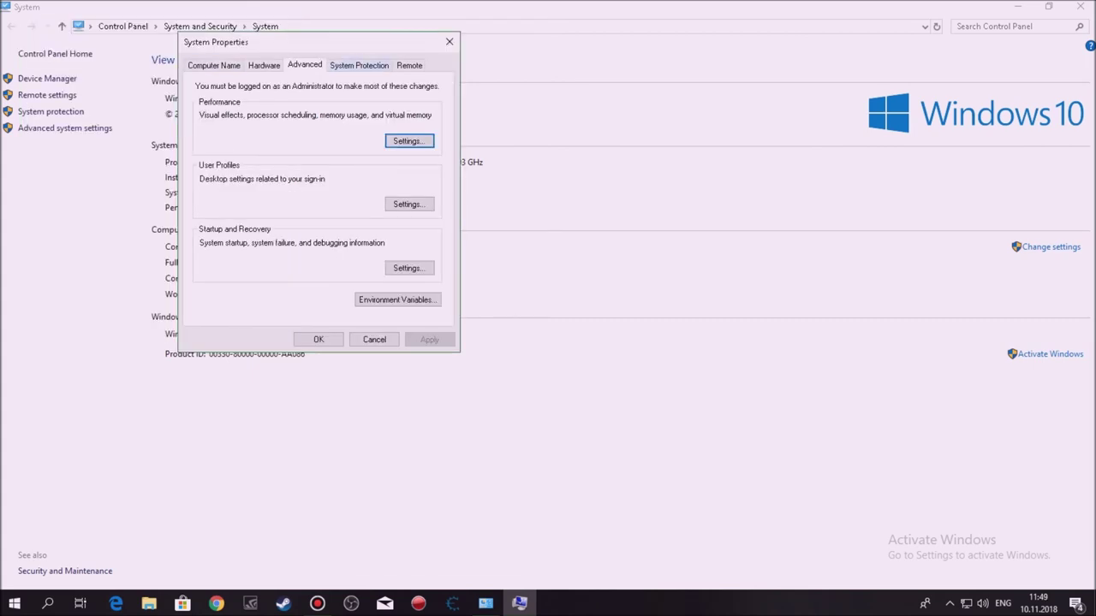
key(ctrl+Tab)
key(ctrl+Tab)
key(ctrl+shift+Tab)
key(ctrl+shift+Tab)
key(ctrl+shift+Tab)
key(ctrl+shift+Tab)
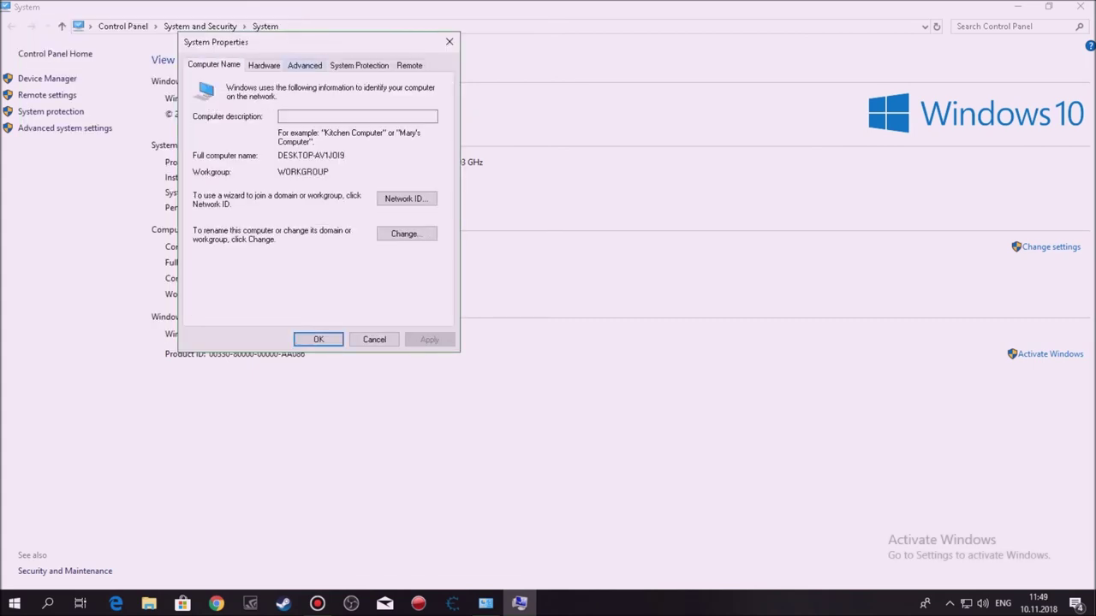
key(ctrl+Tab)
key(ctrl+Tab)
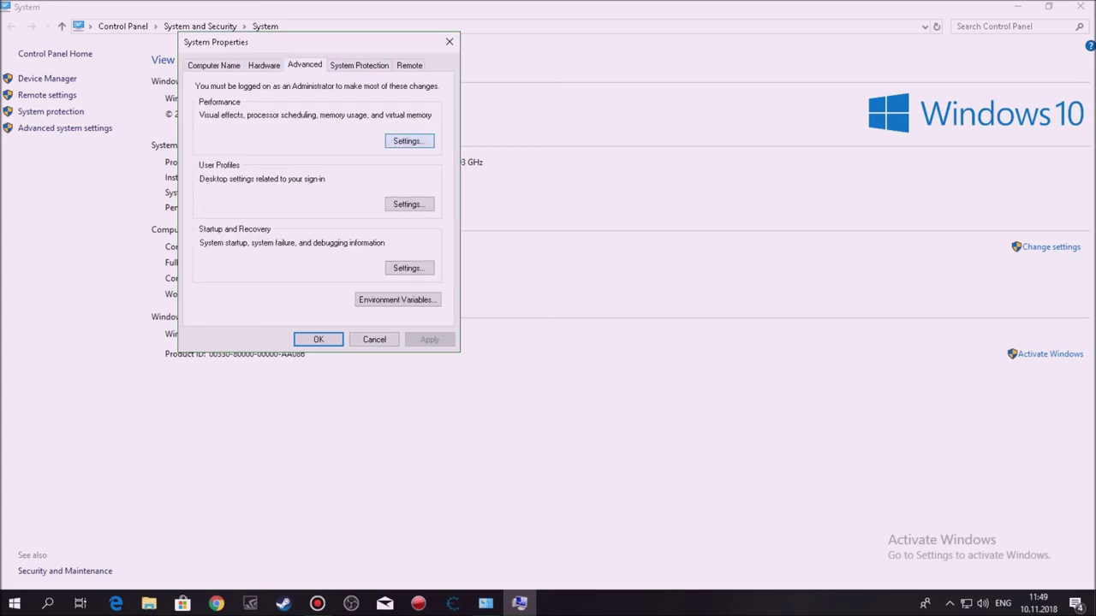
Open the Performance settings and look through the Performance Options pages, returning to Visual Effects
click(409, 140)
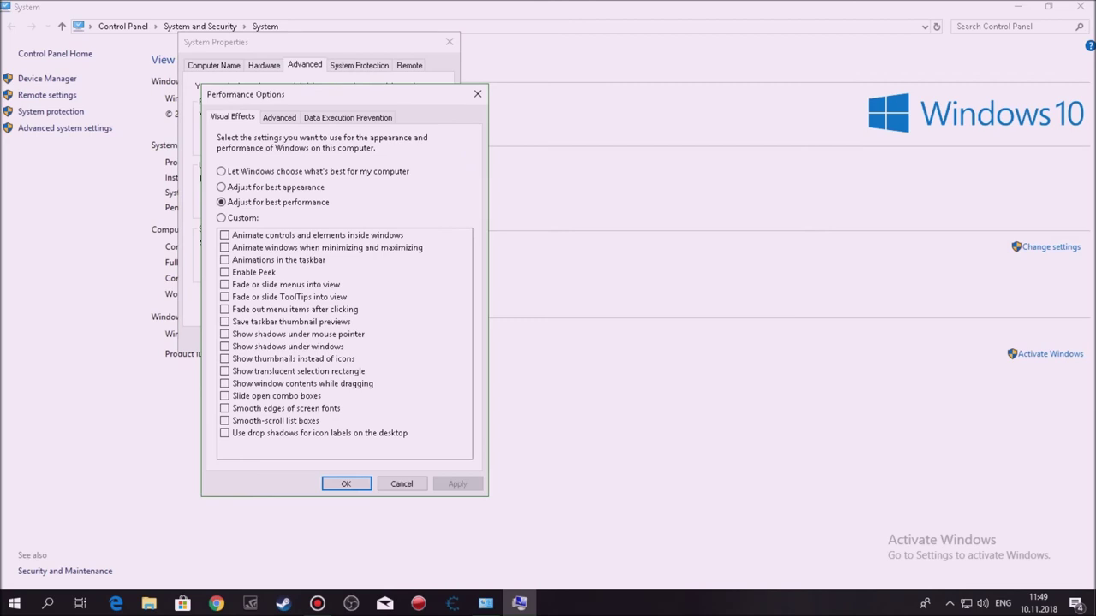
key(ctrl+Tab)
key(ctrl+Tab)
key(ctrl+shift+Tab)
key(ctrl+Tab)
key(ctrl+shift+Tab)
key(ctrl+shift+Tab)
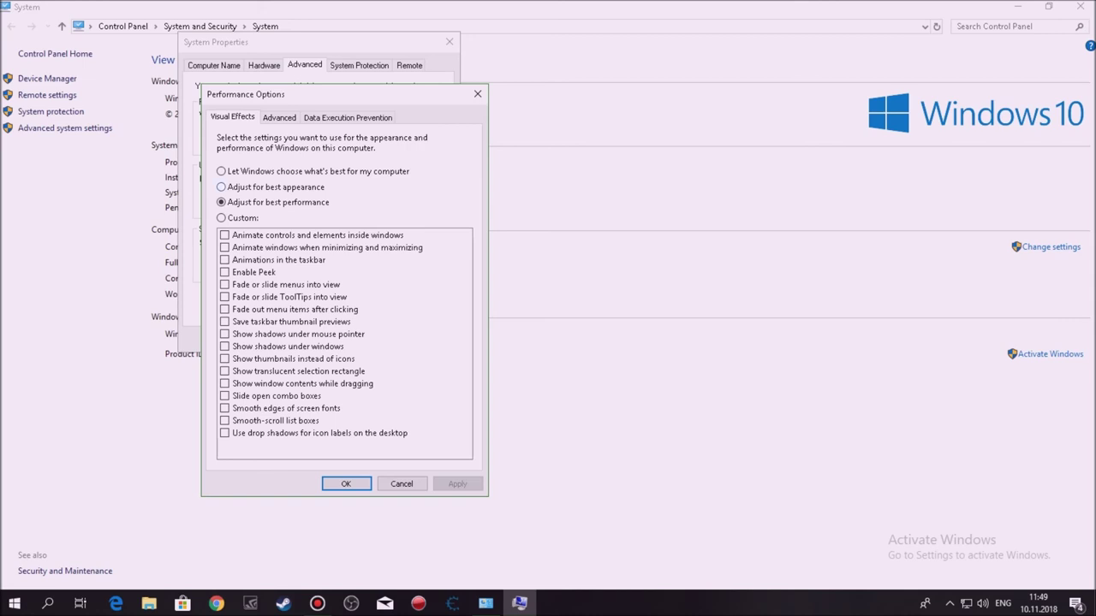
Set the visual effects to Adjust for best performance, apply and accept the settings, and close System Properties and the System window
key(Up)
click(221, 217)
click(220, 202)
click(458, 484)
key(Return)
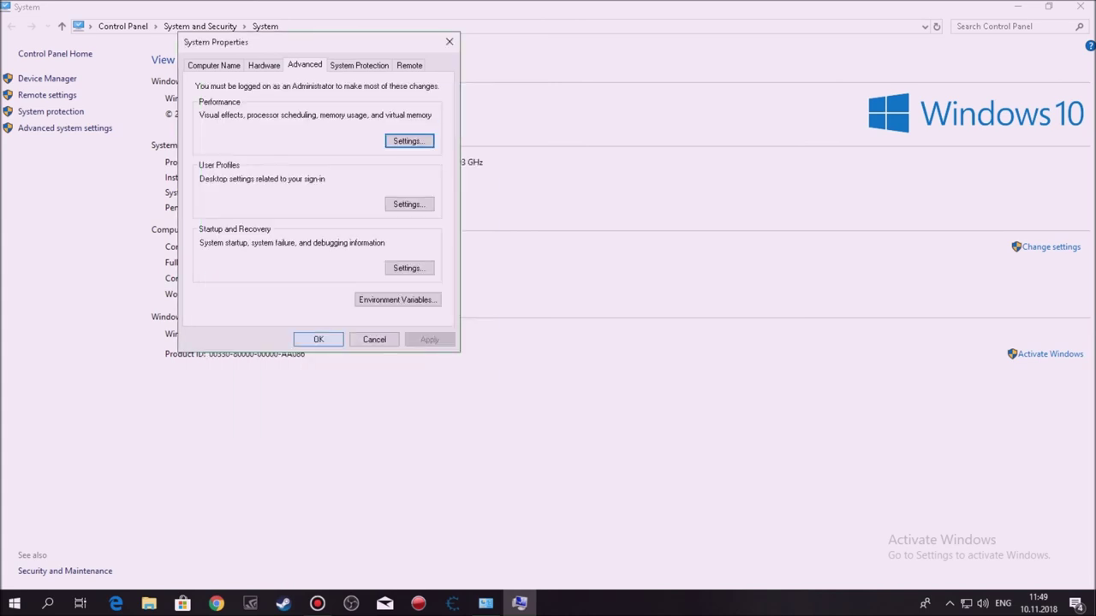
click(319, 339)
click(1080, 6)
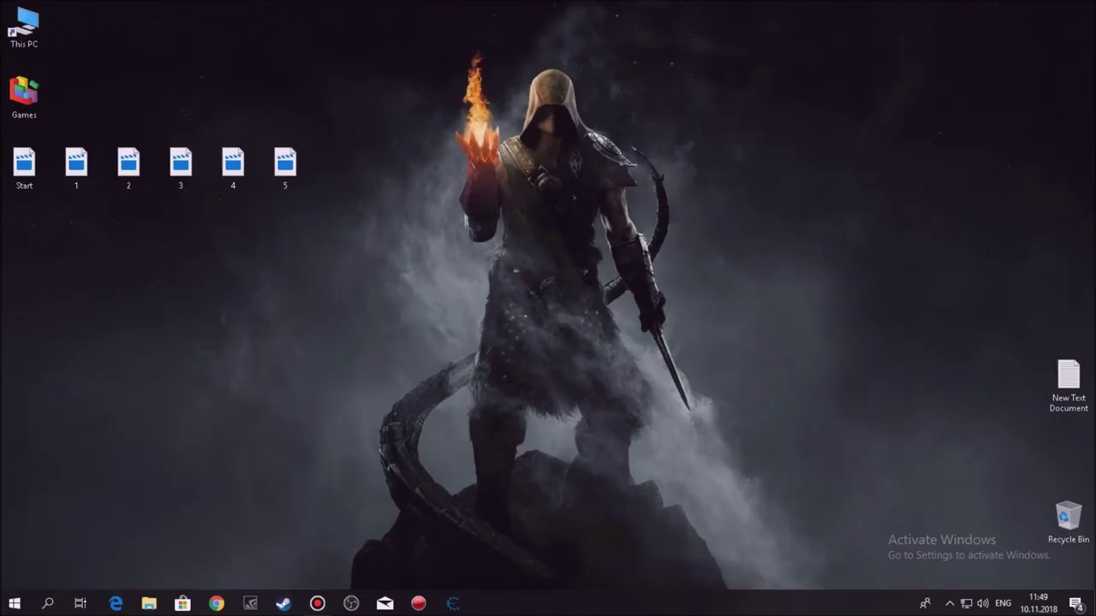